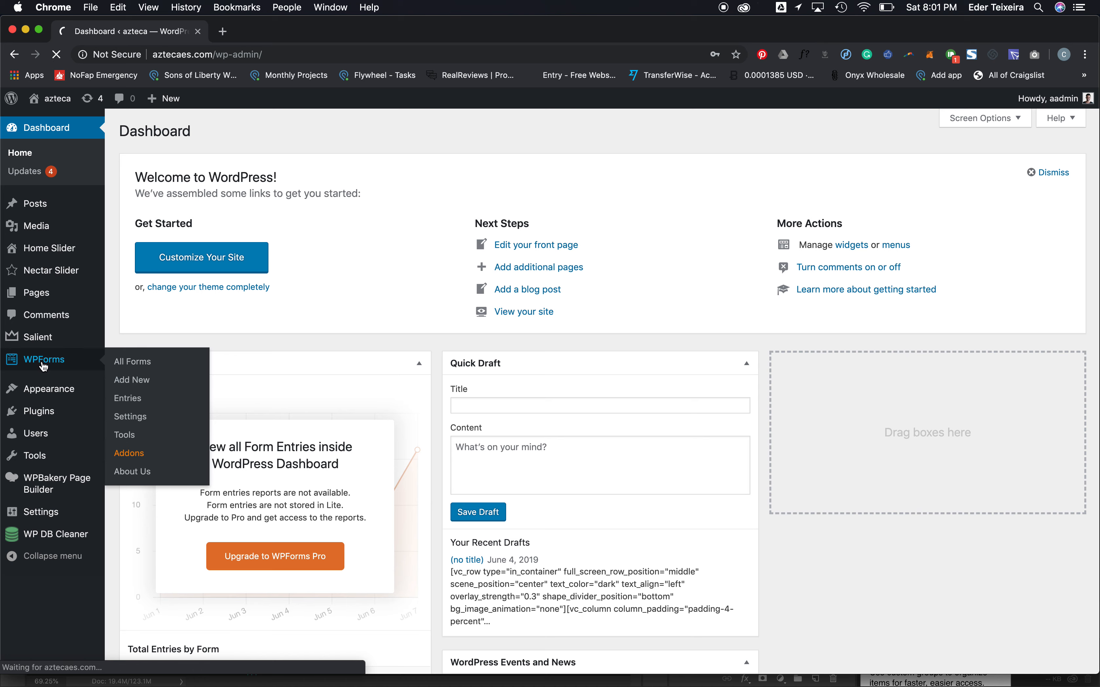
- From WPForms All Forms, open the Contact Us form in the builder
{"action": "mouse_move", "coordinate": [163, 301]}
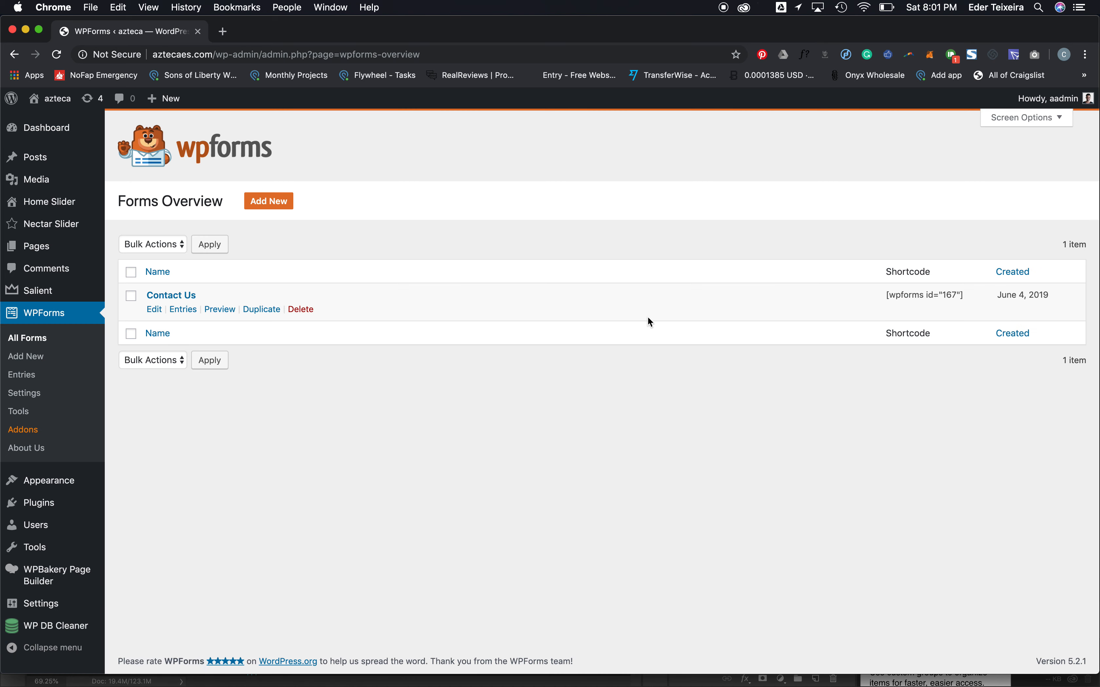
{"action": "left_click", "coordinate": [160, 311]}
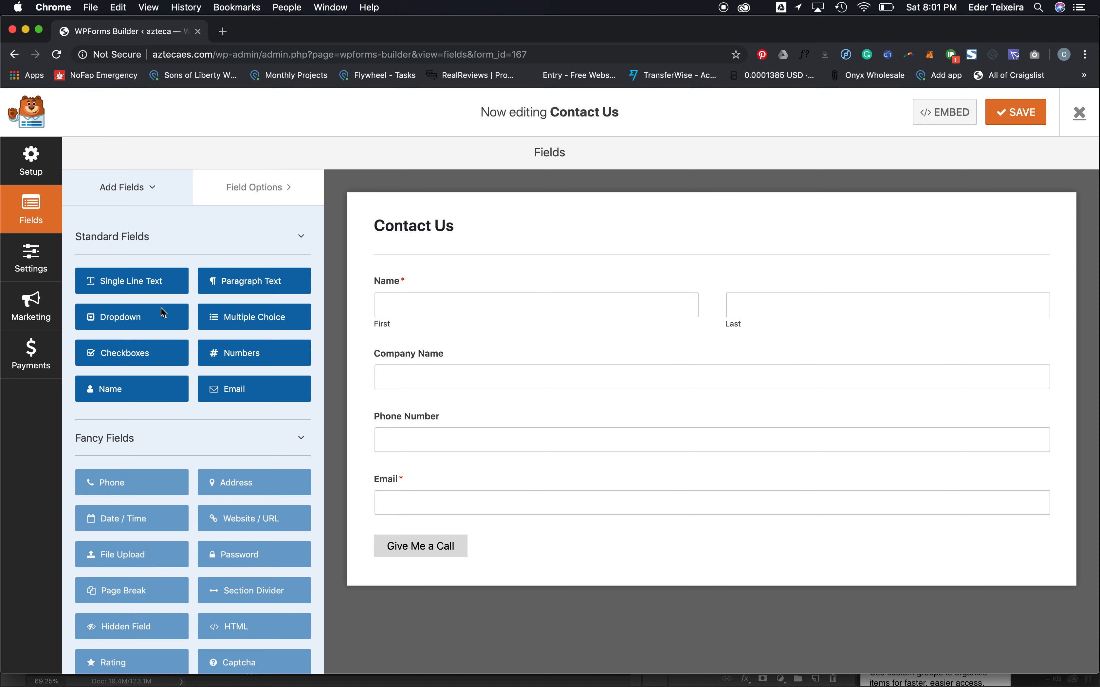
- Open a spare empty Chrome tab, then go back to the Contact Us builder tab
{"action": "left_click", "coordinate": [222, 31]}
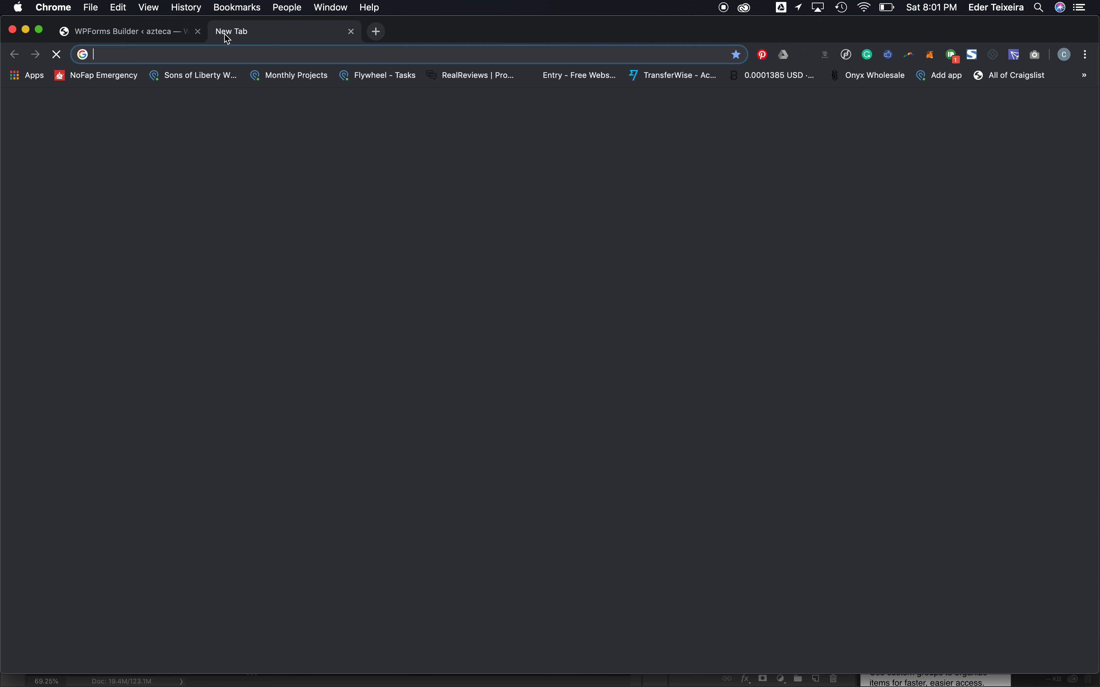
{"action": "type", "text": "for"}
{"action": "key", "text": "BackSpace"}
{"action": "key", "text": "BackSpace"}
{"action": "key", "text": "BackSpace"}
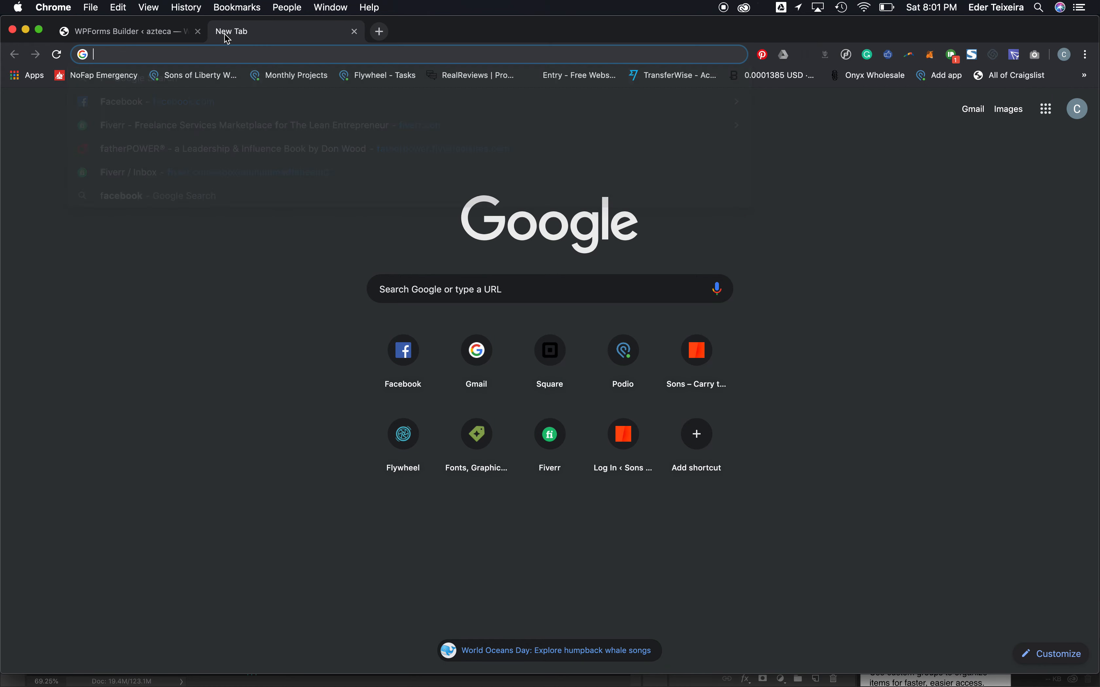
{"action": "type", "text": "azteca.flywheelsites.com"}
{"action": "left_click", "coordinate": [177, 38]}
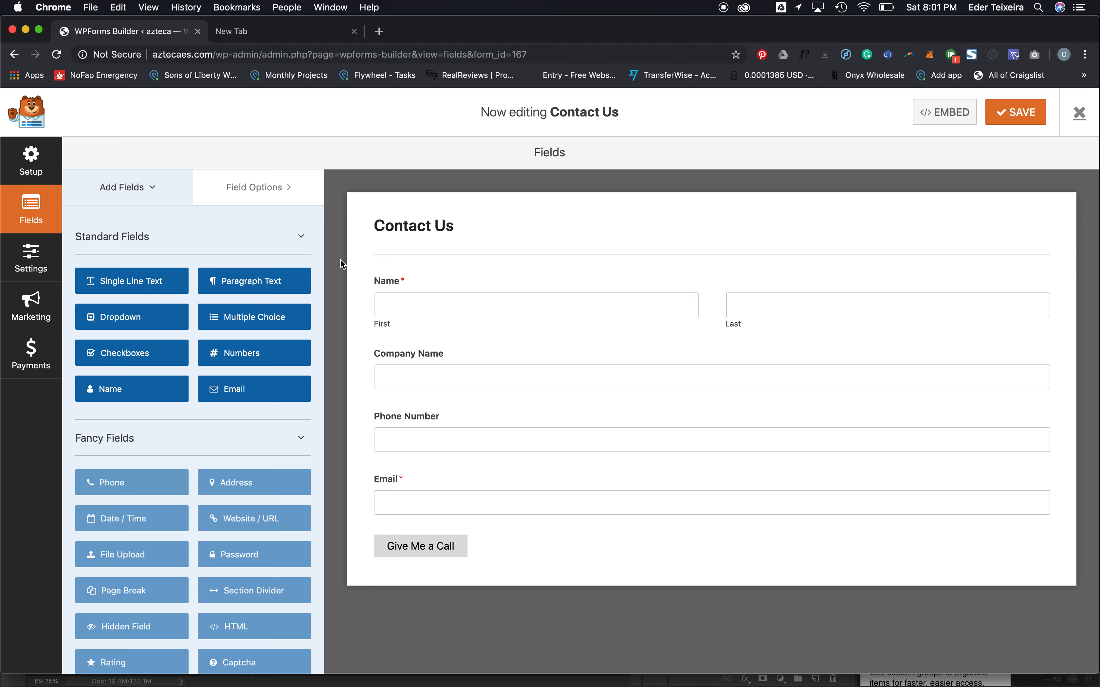
{"action": "left_click", "coordinate": [272, 30]}
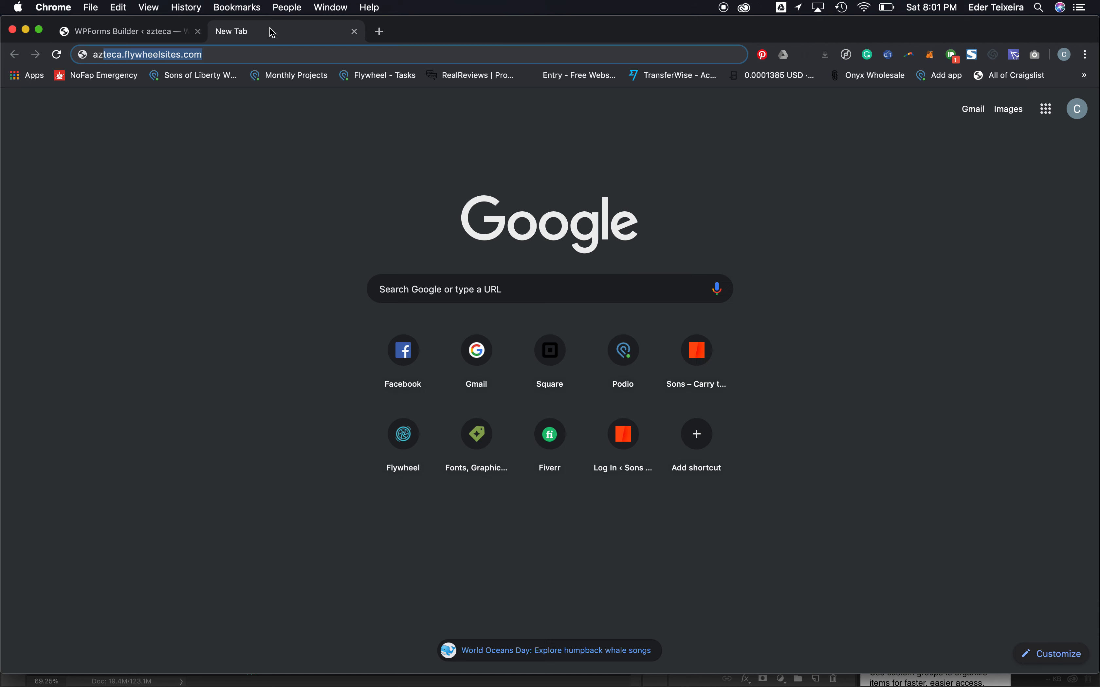
{"action": "left_click", "coordinate": [120, 34]}
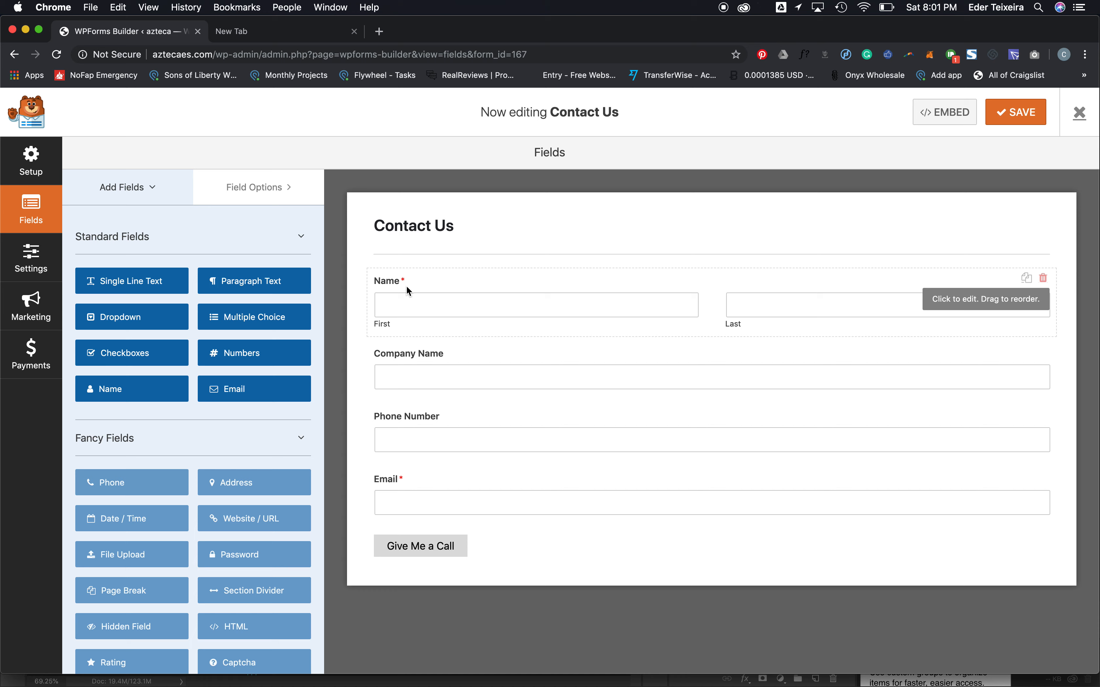
- Add a Single Line Text field below Name and label it 'City and State'
{"action": "left_click_drag", "start_coordinate": [111, 282], "coordinate": [421, 351]}
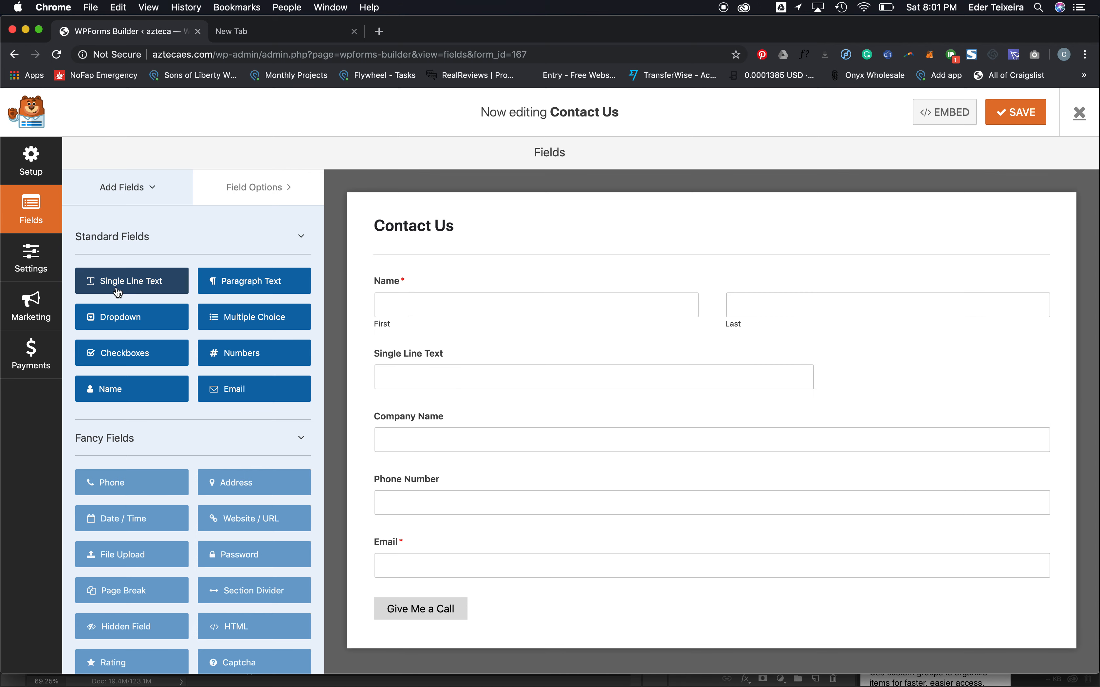
{"action": "left_click", "coordinate": [432, 364]}
{"action": "triple_click", "coordinate": [176, 303]}
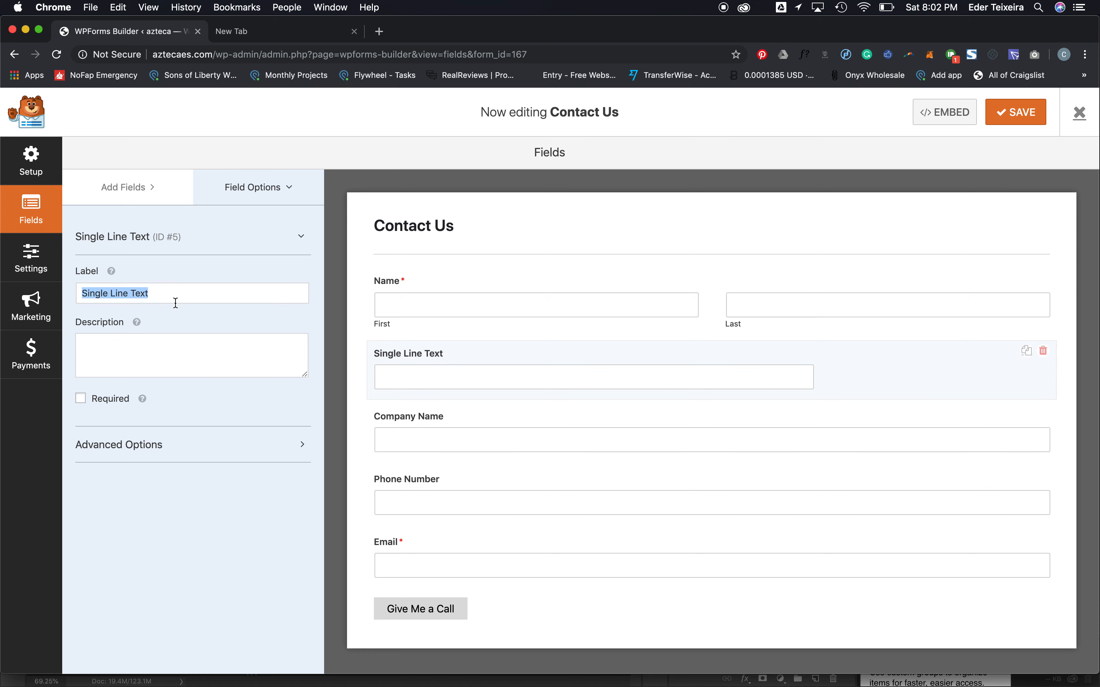
{"action": "type", "text": "City and S"}
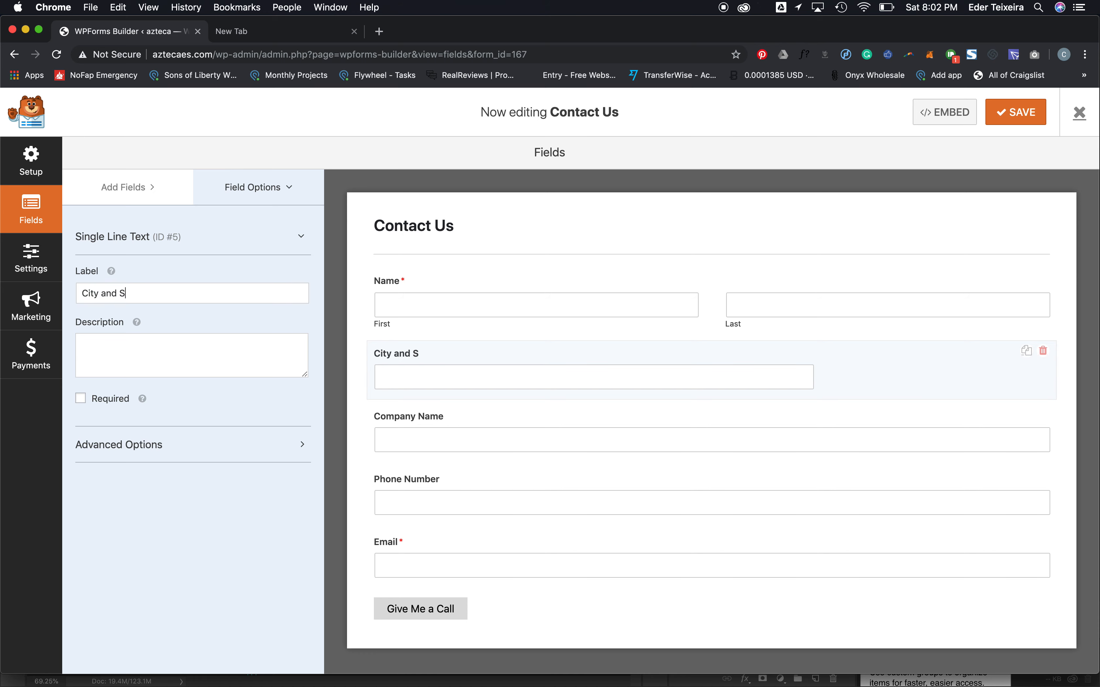
{"action": "type", "text": "tate"}
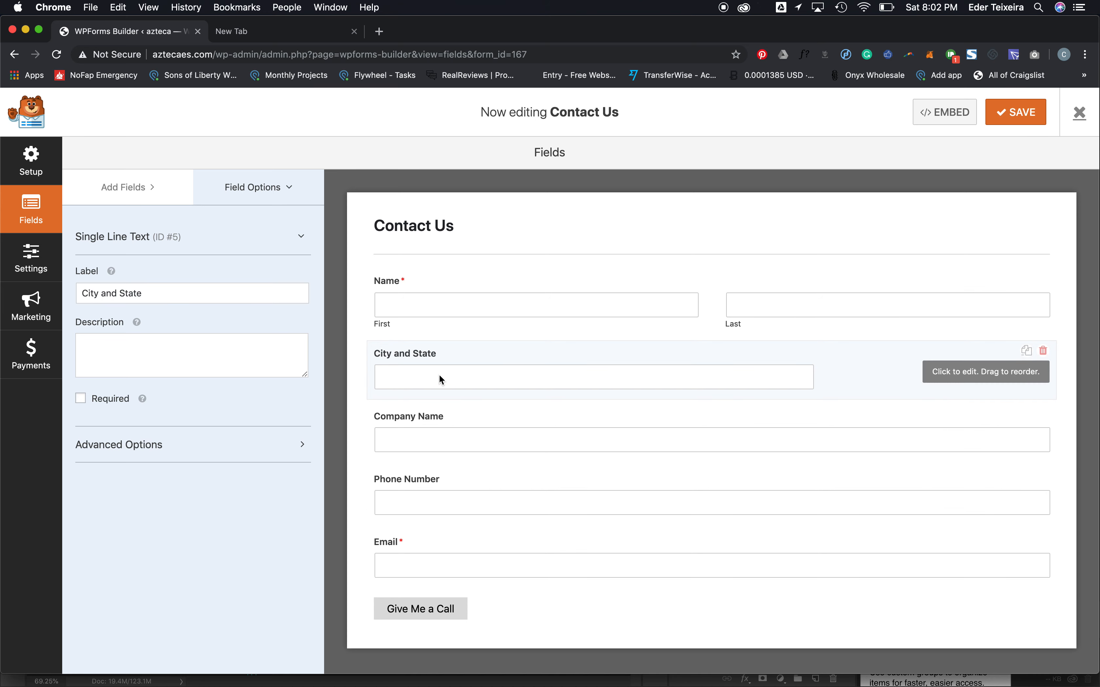
- Set the City and State field's Field Size to Large under Advanced Options
{"action": "left_click", "coordinate": [138, 445]}
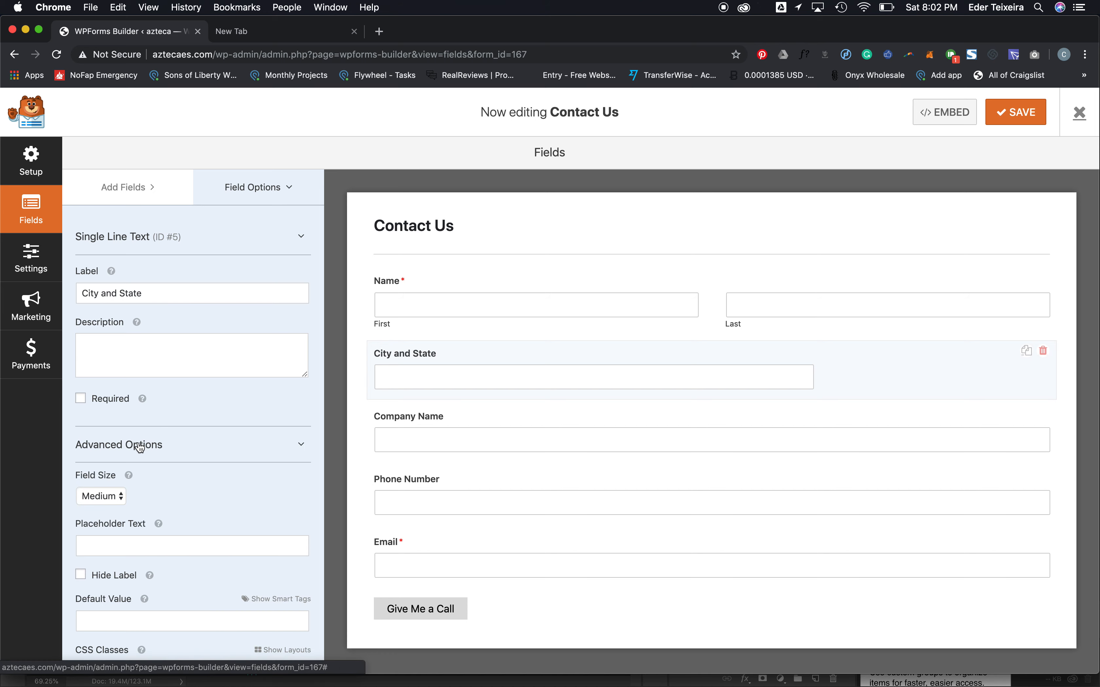
{"action": "left_click", "coordinate": [109, 505]}
{"action": "left_click", "coordinate": [99, 511]}
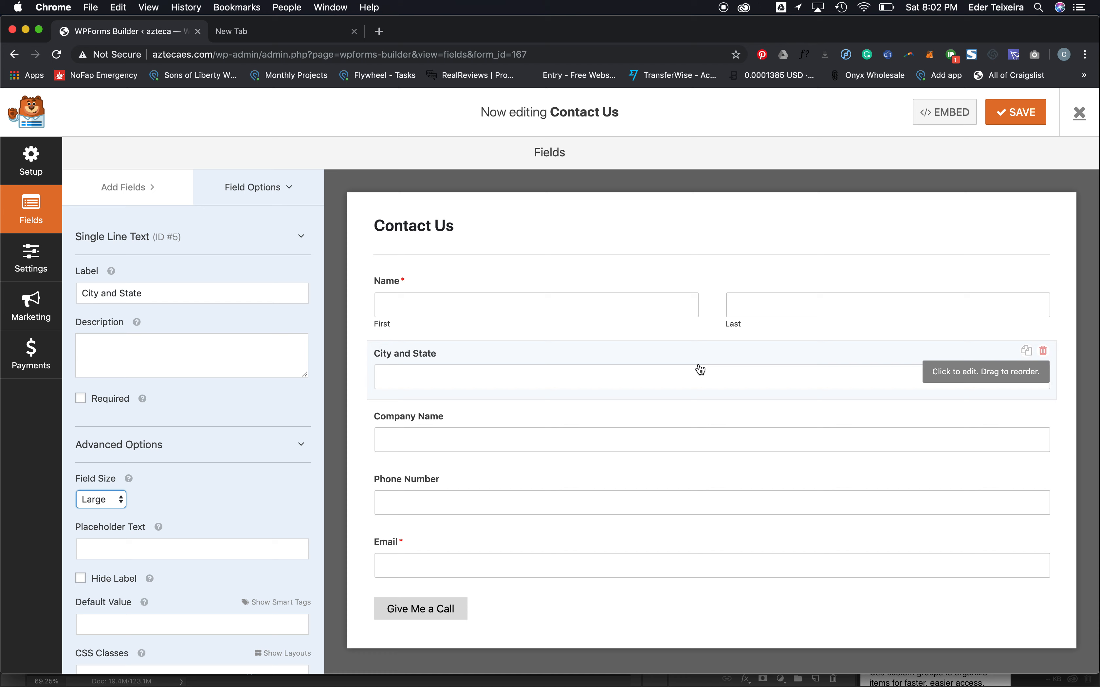
{"action": "left_click_drag", "start_coordinate": [62, 273], "coordinate": [2, 314]}
{"action": "left_click", "coordinate": [151, 450]}
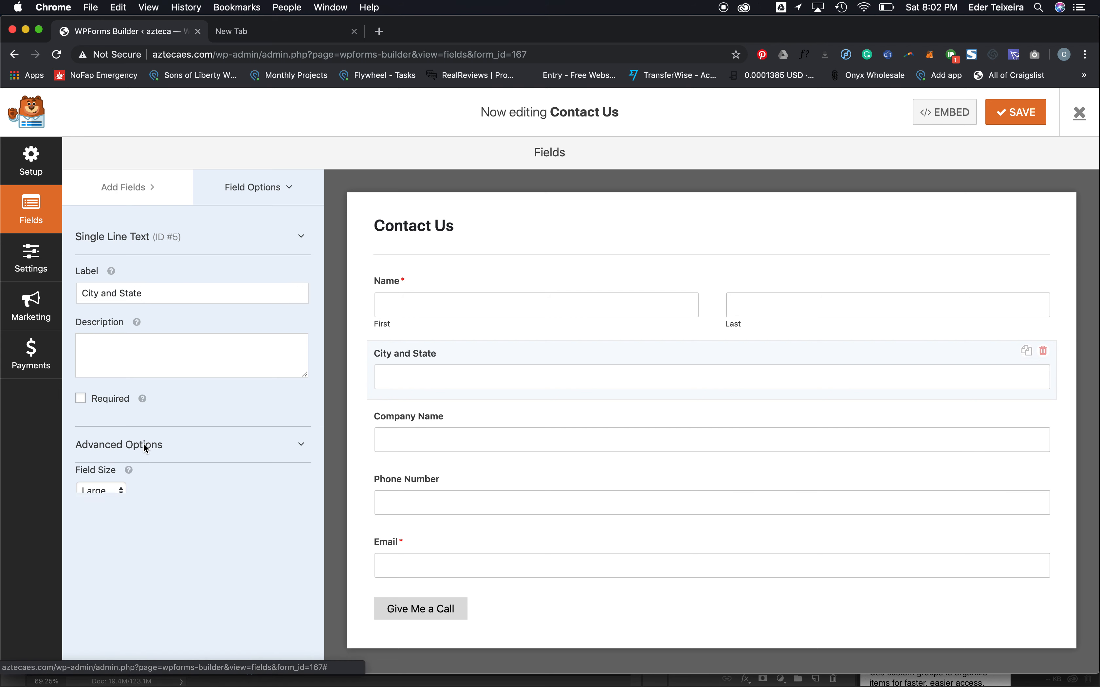
{"action": "left_click", "coordinate": [152, 449]}
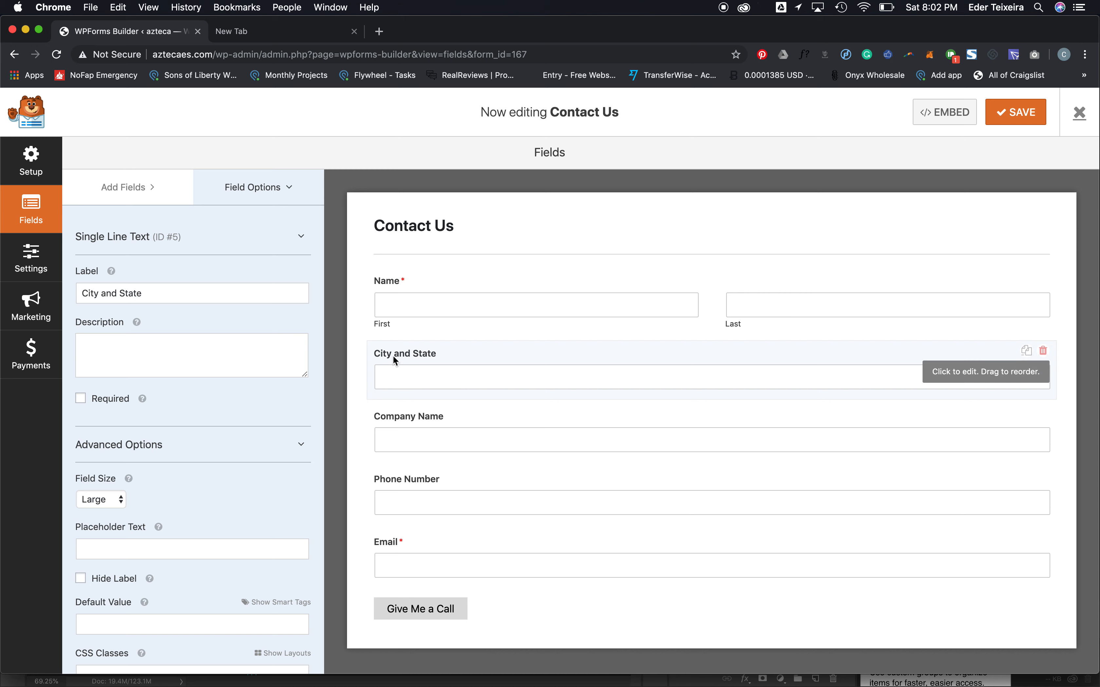
{"action": "left_click", "coordinate": [103, 182]}
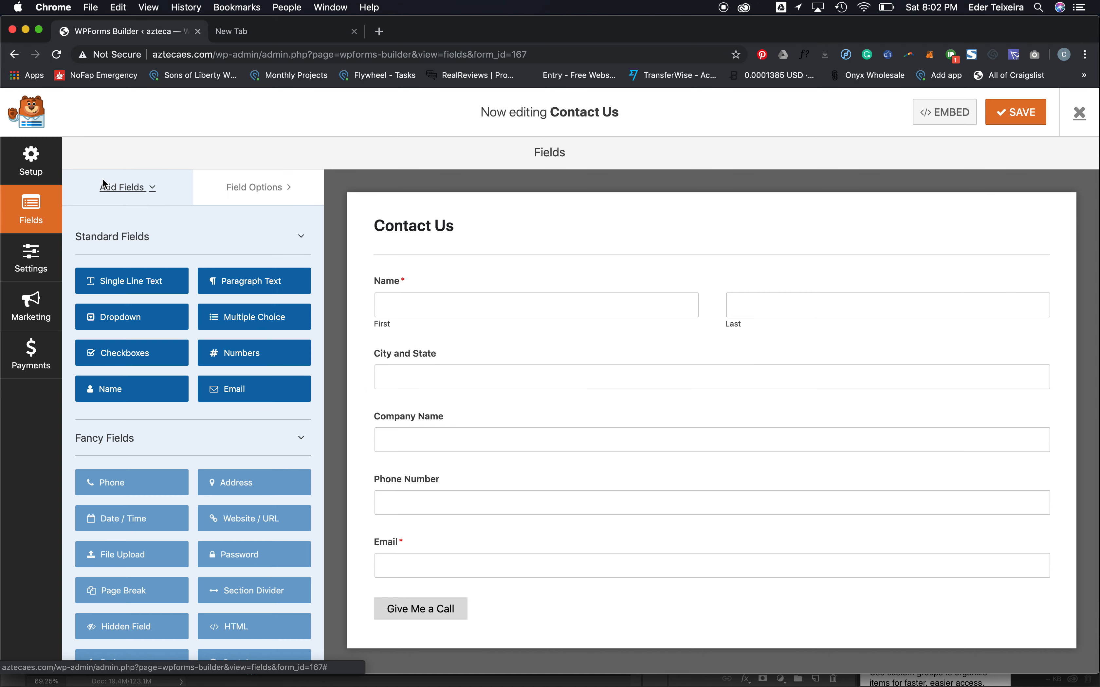
- Add a second Single Line Text field below City and State with Field Size Large
{"action": "left_click_drag", "start_coordinate": [118, 287], "coordinate": [443, 403]}
{"action": "left_click", "coordinate": [430, 377]}
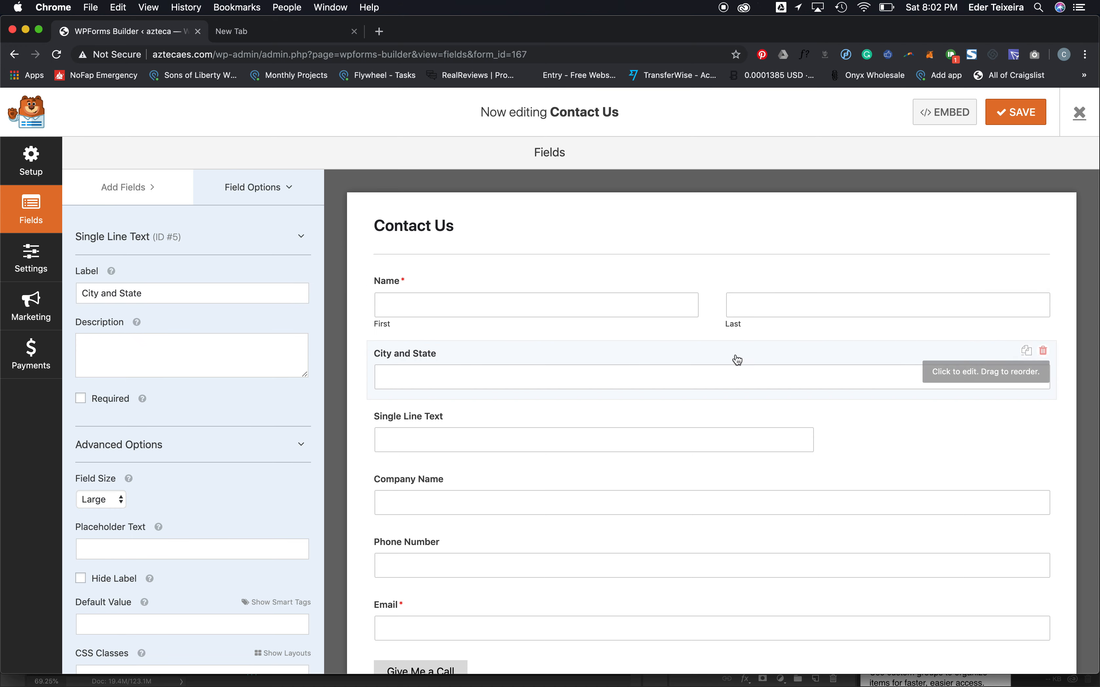
{"action": "left_click", "coordinate": [508, 423]}
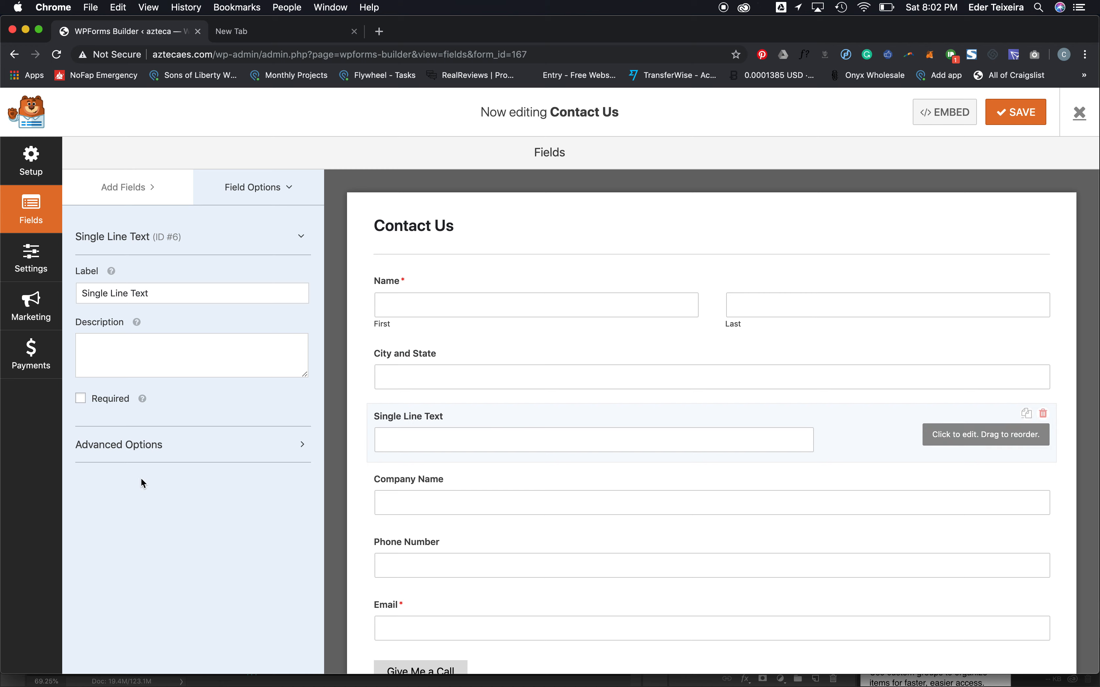
{"action": "left_click", "coordinate": [114, 500]}
{"action": "left_click", "coordinate": [96, 511]}
- Place City and State in the left column of a two-column layout
{"action": "left_click", "coordinate": [384, 355]}
{"action": "scroll", "coordinate": [192, 539], "scroll_direction": "down", "scroll_amount": 3}
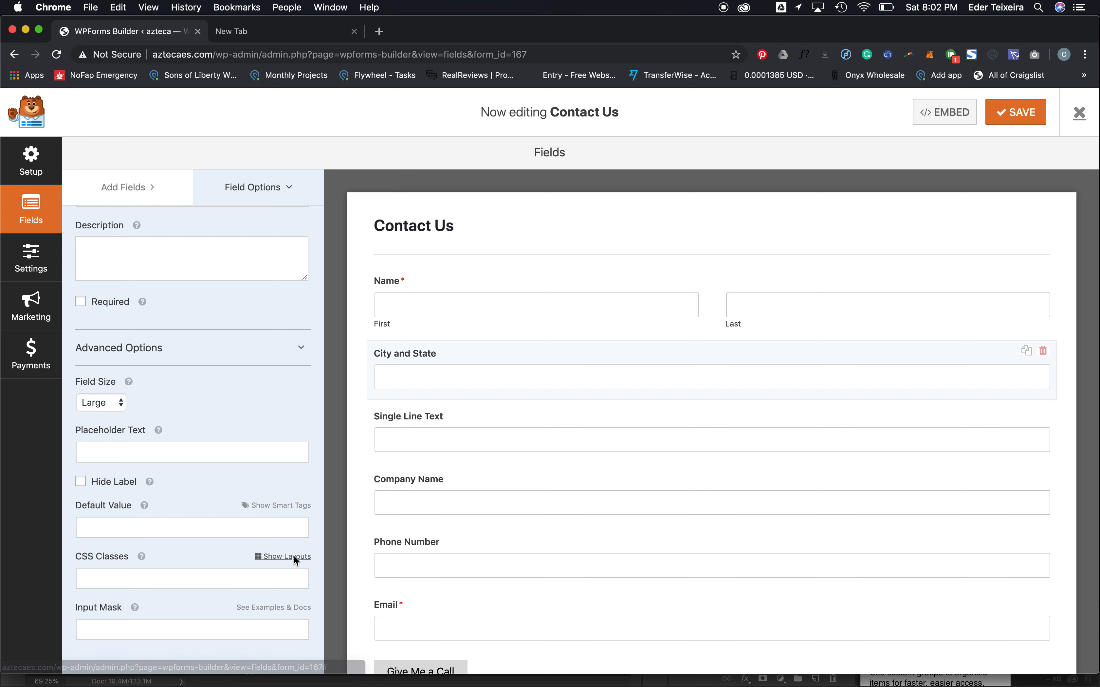
{"action": "left_click", "coordinate": [275, 558]}
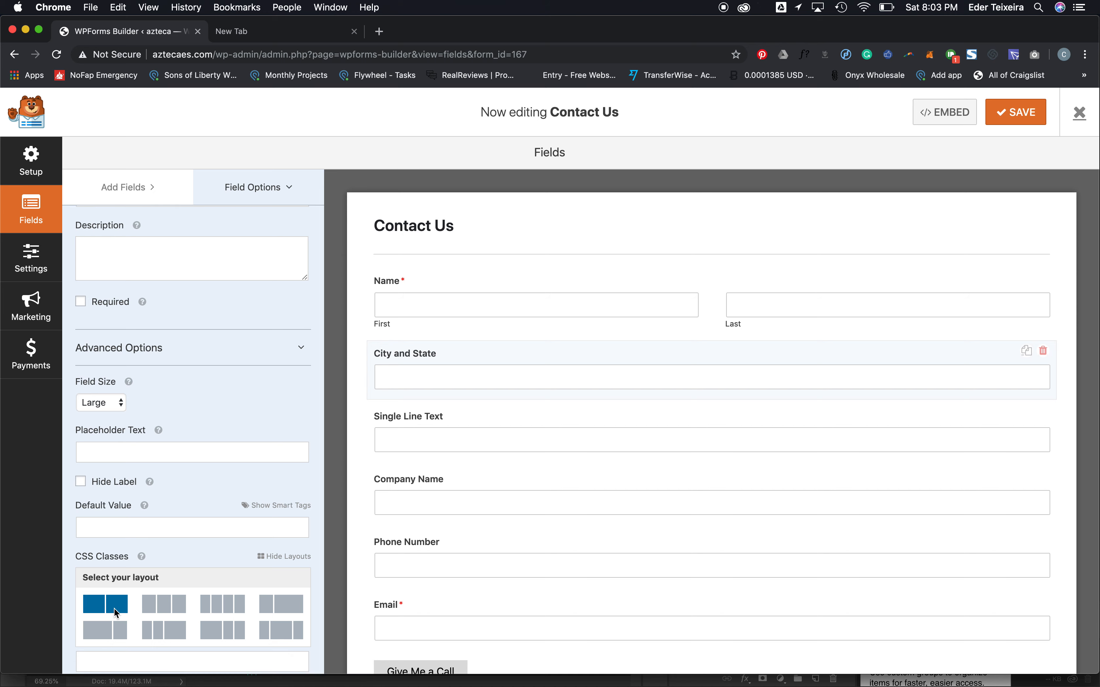
{"action": "left_click", "coordinate": [104, 608]}
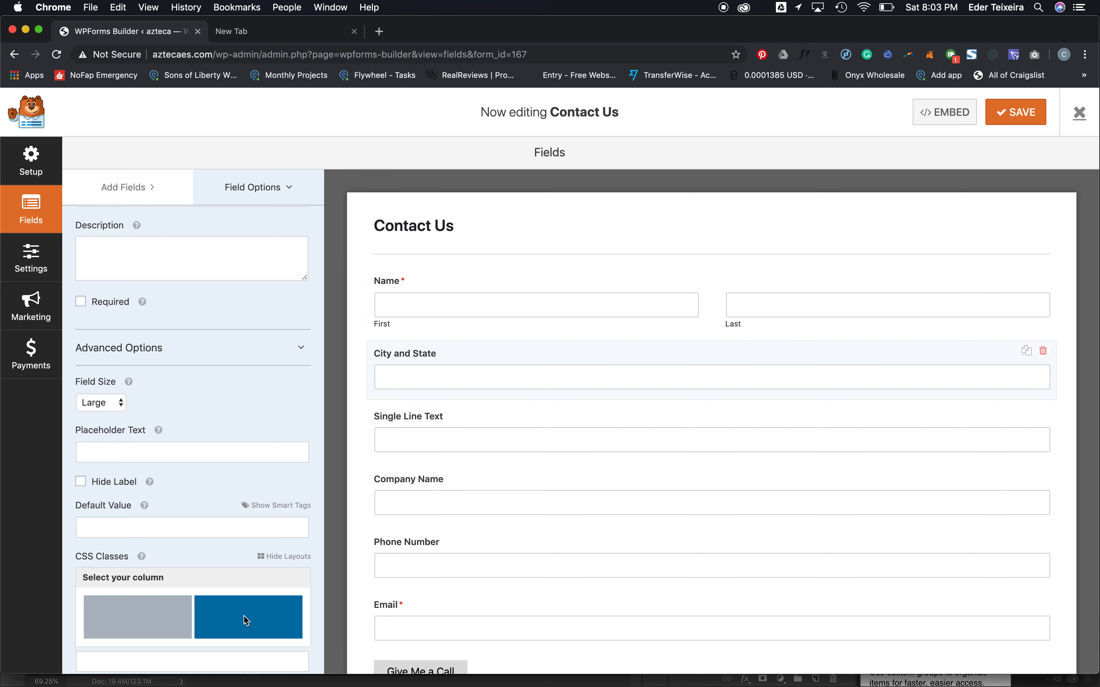
{"action": "left_click", "coordinate": [138, 616]}
{"action": "left_click", "coordinate": [460, 423]}
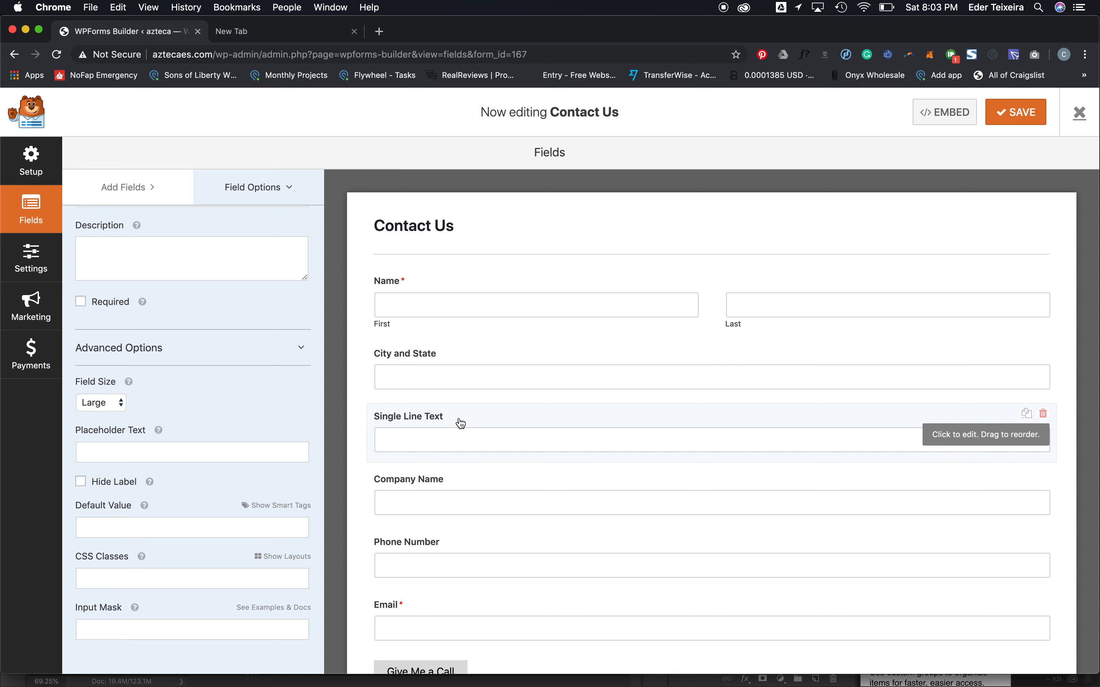
- Put the Single Line Text field in the right column of a two-column layout
{"action": "left_click", "coordinate": [282, 557]}
{"action": "left_click", "coordinate": [106, 605]}
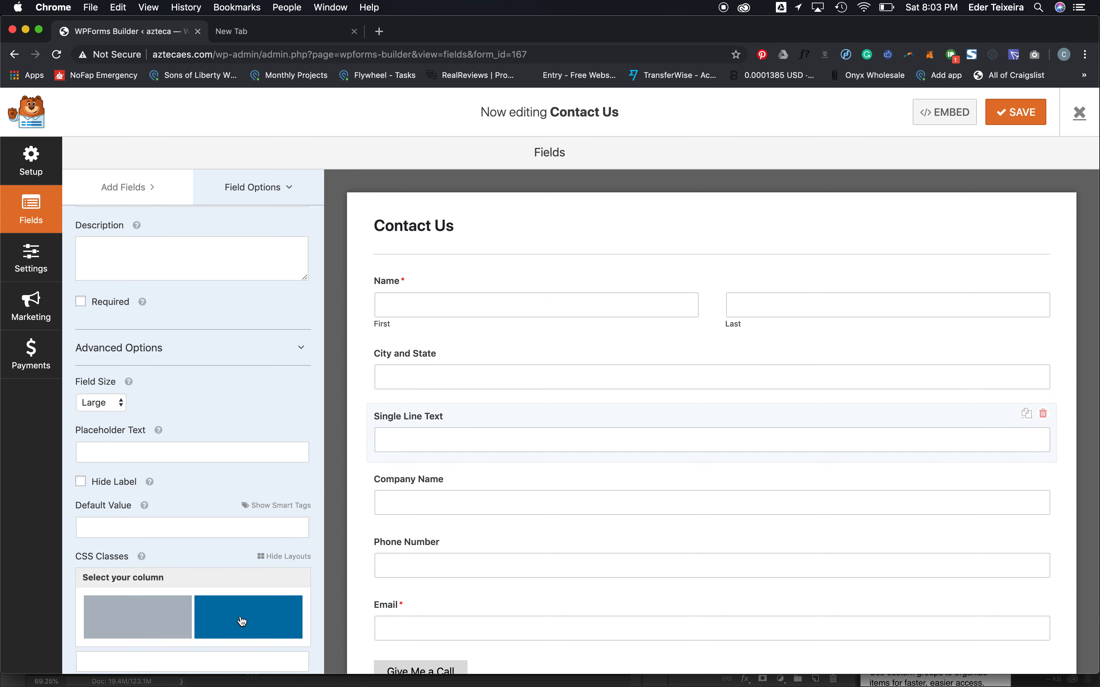
{"action": "left_click", "coordinate": [242, 621]}
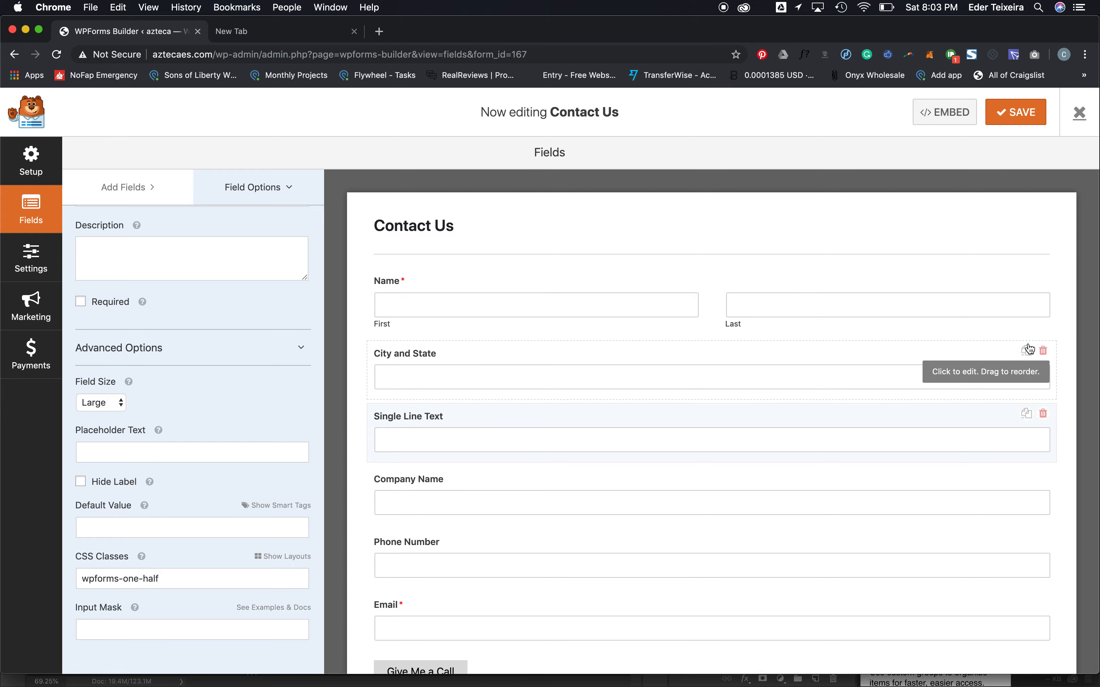
- Delete the City and State and Single Line Text fields, then go to form Settings
{"action": "left_click", "coordinate": [1043, 351]}
{"action": "left_click", "coordinate": [521, 428]}
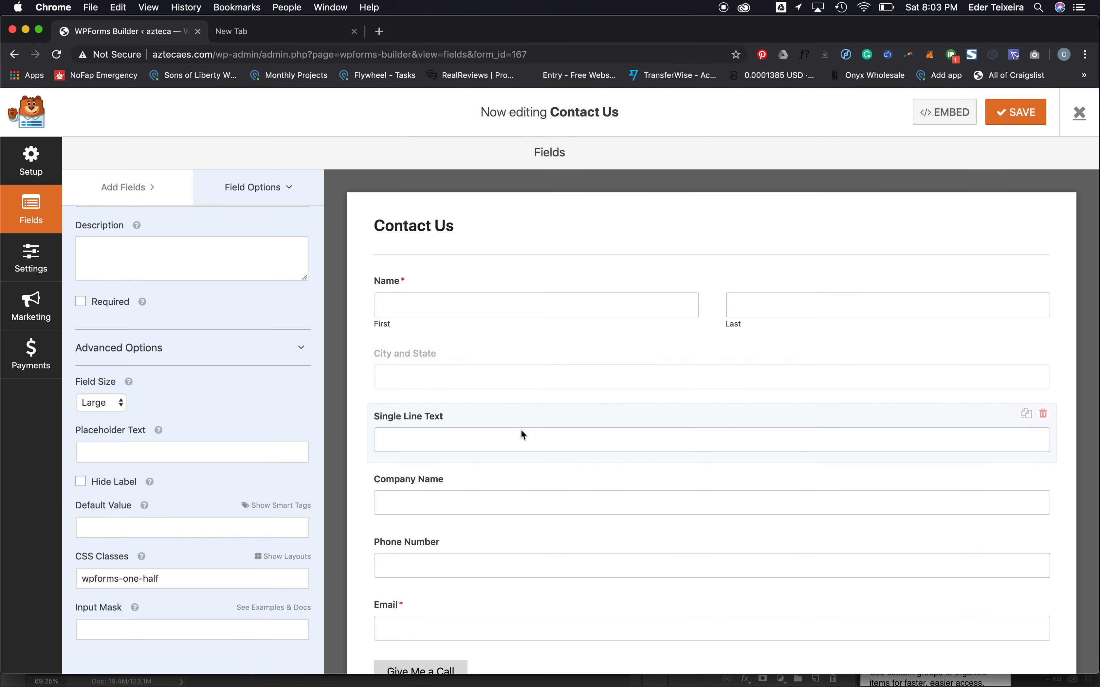
{"action": "left_click", "coordinate": [1044, 351]}
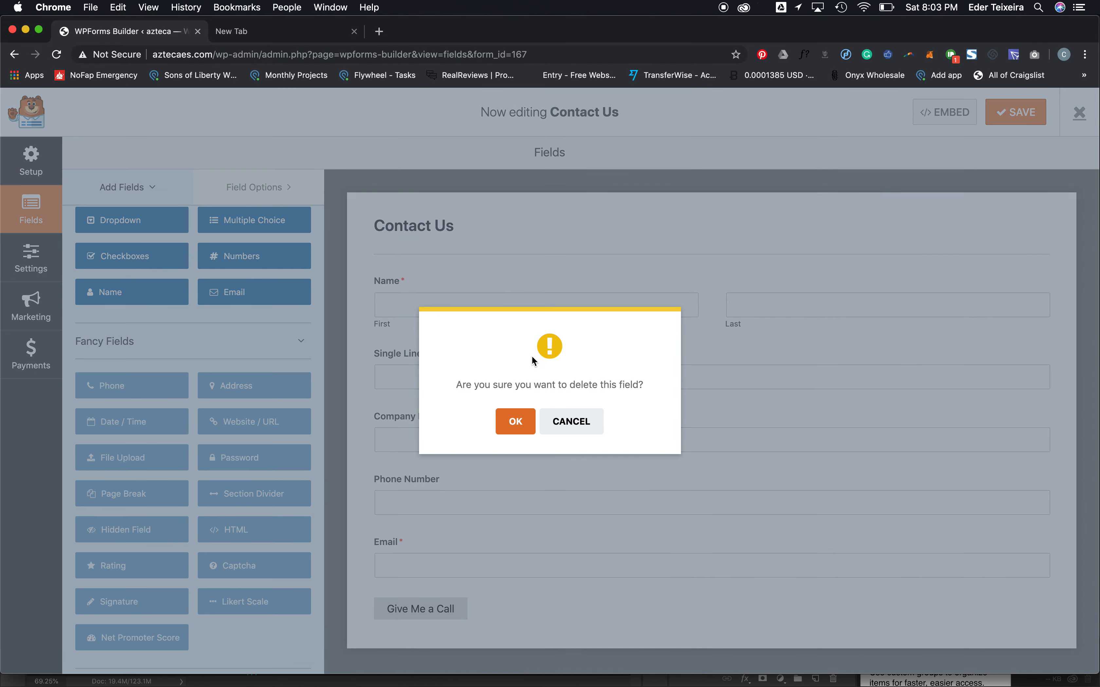
{"action": "left_click", "coordinate": [515, 423]}
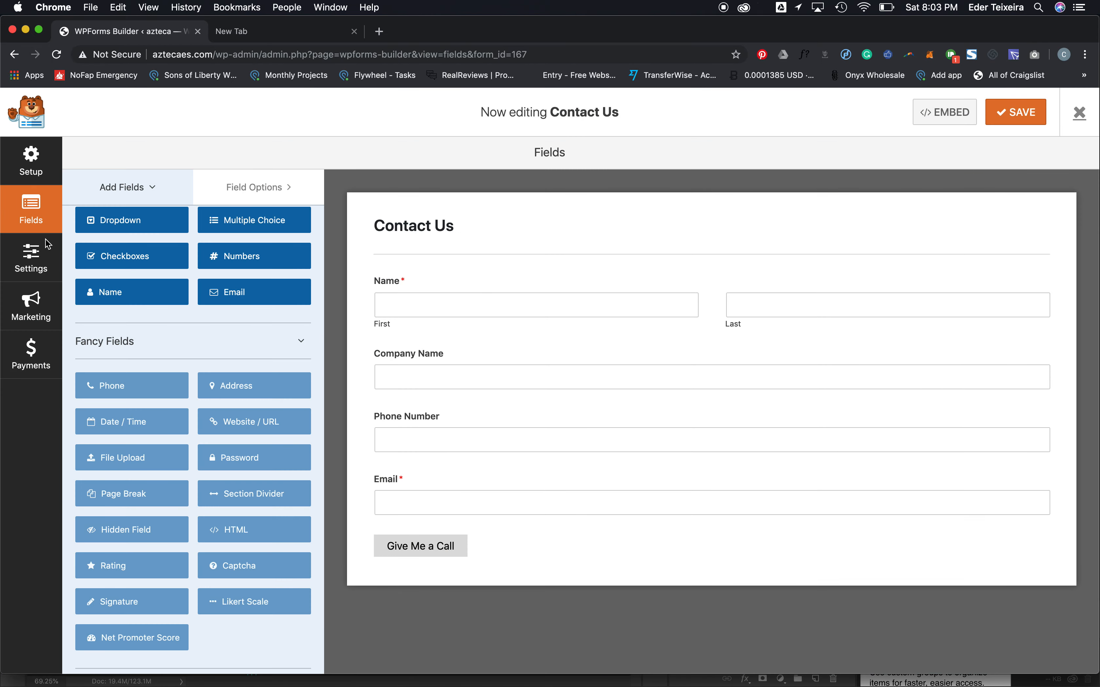
{"action": "left_click", "coordinate": [26, 264]}
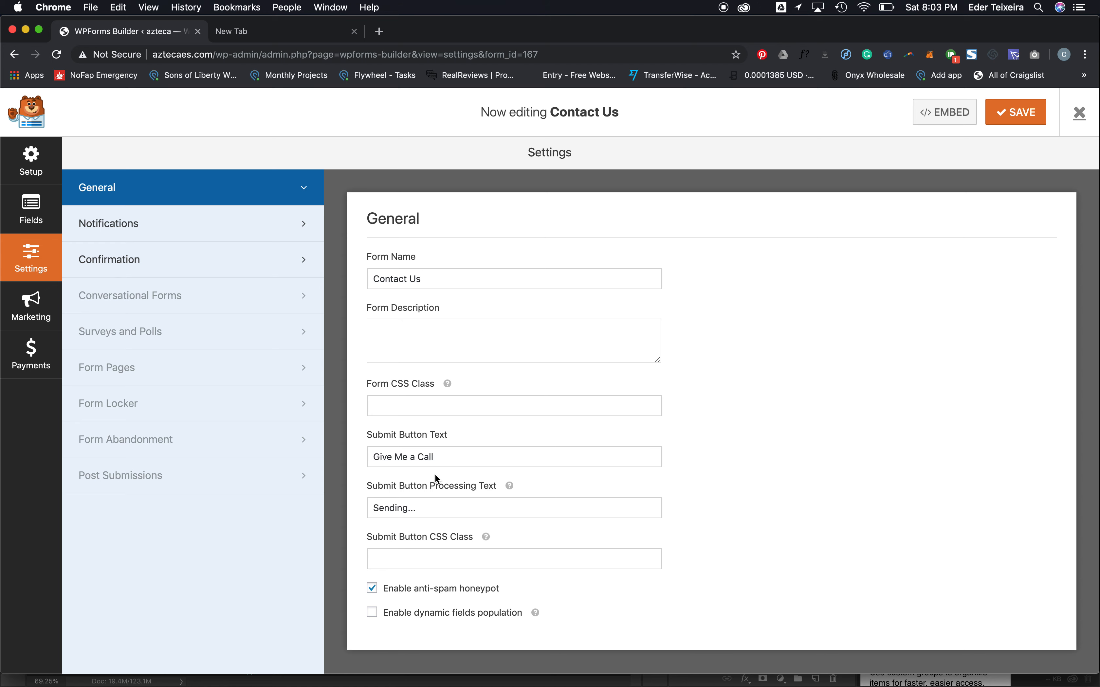
- Review the Confirmation settings, keeping type Message and the default thank-you text
{"action": "triple_click", "coordinate": [394, 452]}
{"action": "left_click", "coordinate": [173, 259]}
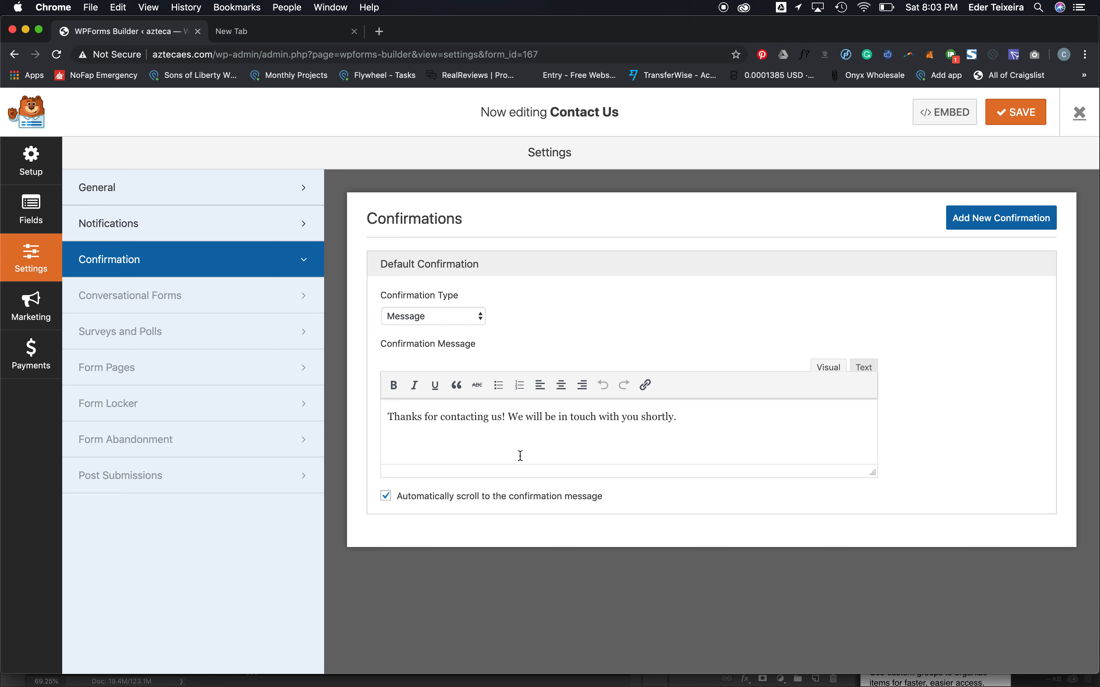
{"action": "triple_click", "coordinate": [552, 434]}
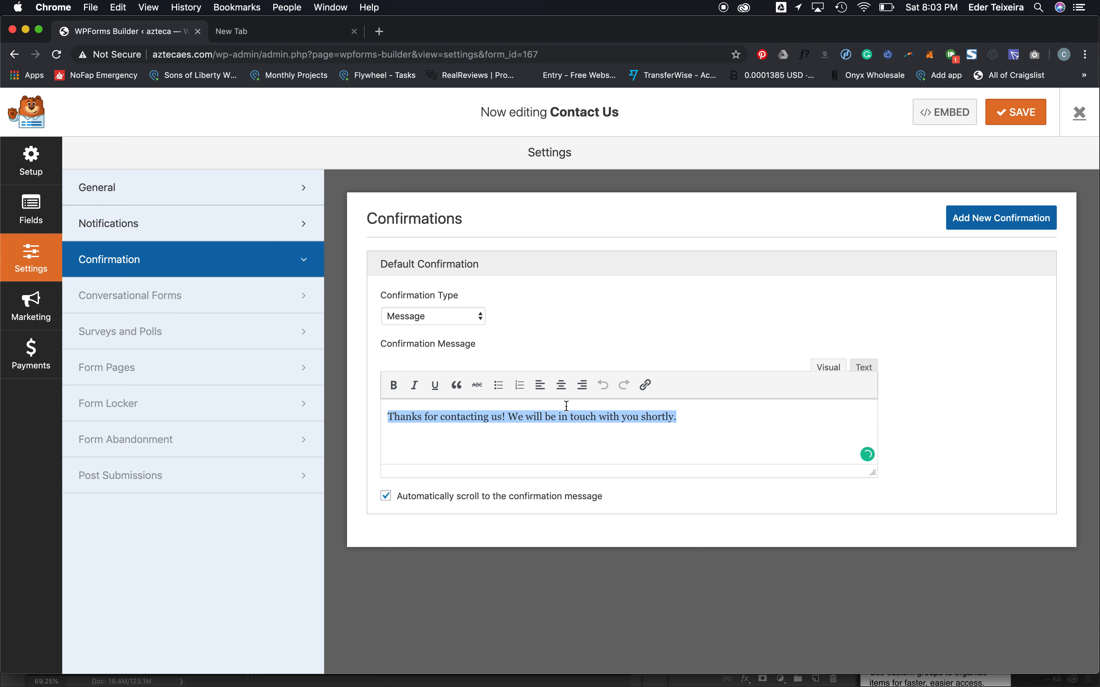
{"action": "left_click", "coordinate": [452, 316]}
{"action": "left_click", "coordinate": [545, 297]}
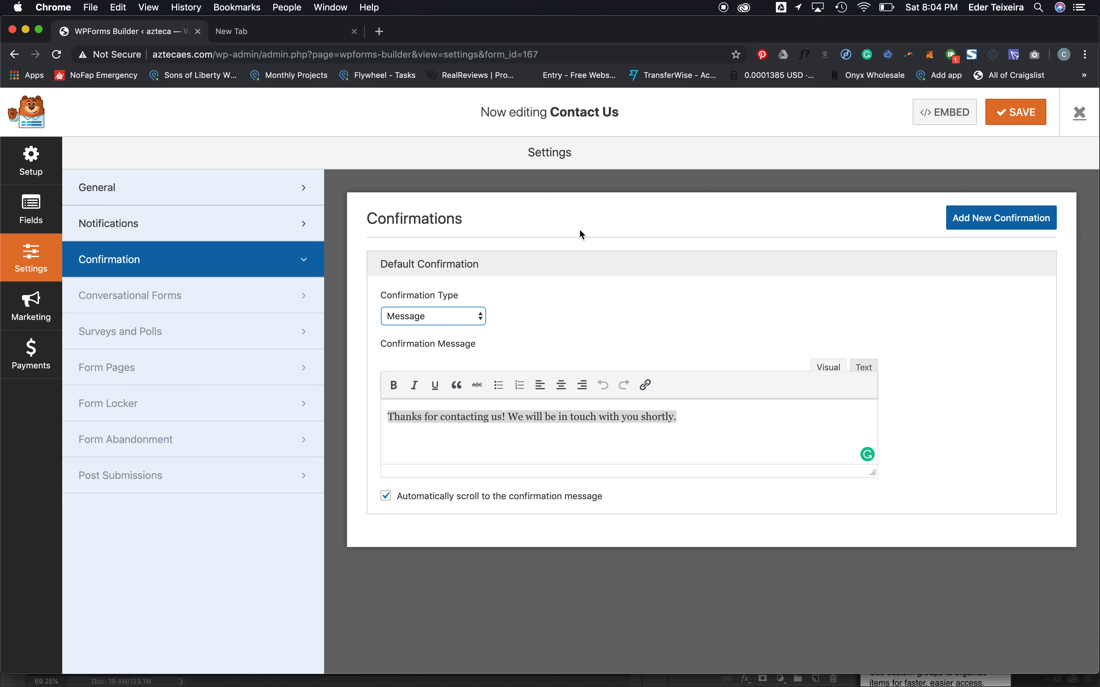
- Look over the Setup and Fields pages, then return to the form Settings
{"action": "left_click", "coordinate": [40, 146]}
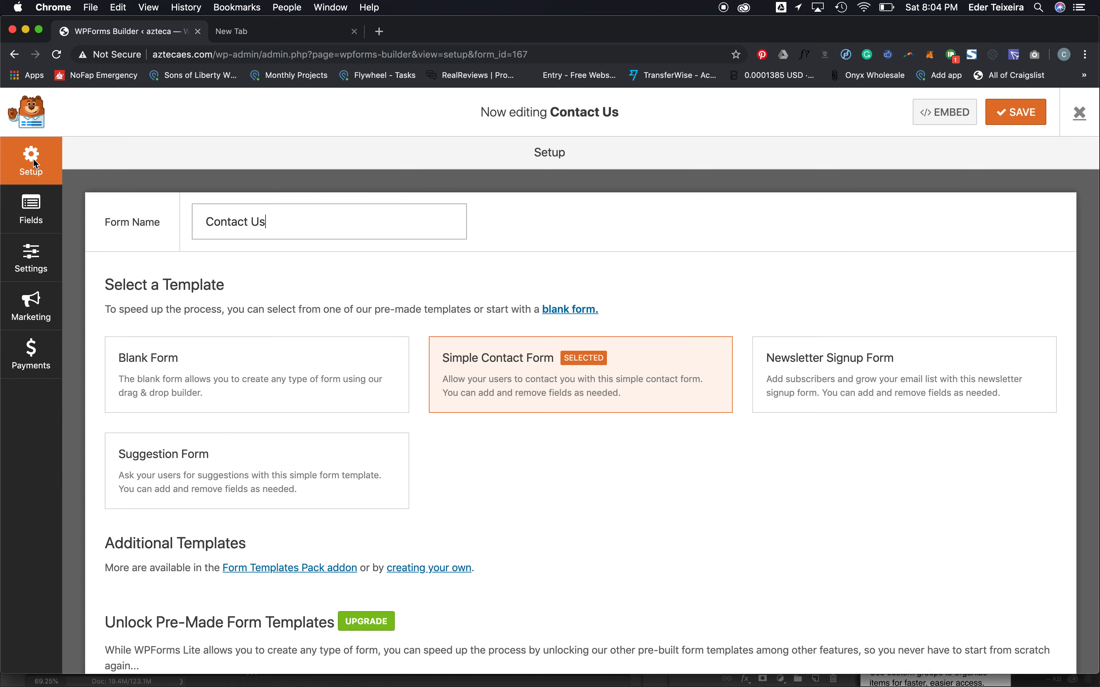
{"action": "scroll", "coordinate": [315, 376], "scroll_direction": "down", "scroll_amount": 3}
{"action": "scroll", "coordinate": [315, 376], "scroll_direction": "up", "scroll_amount": 3}
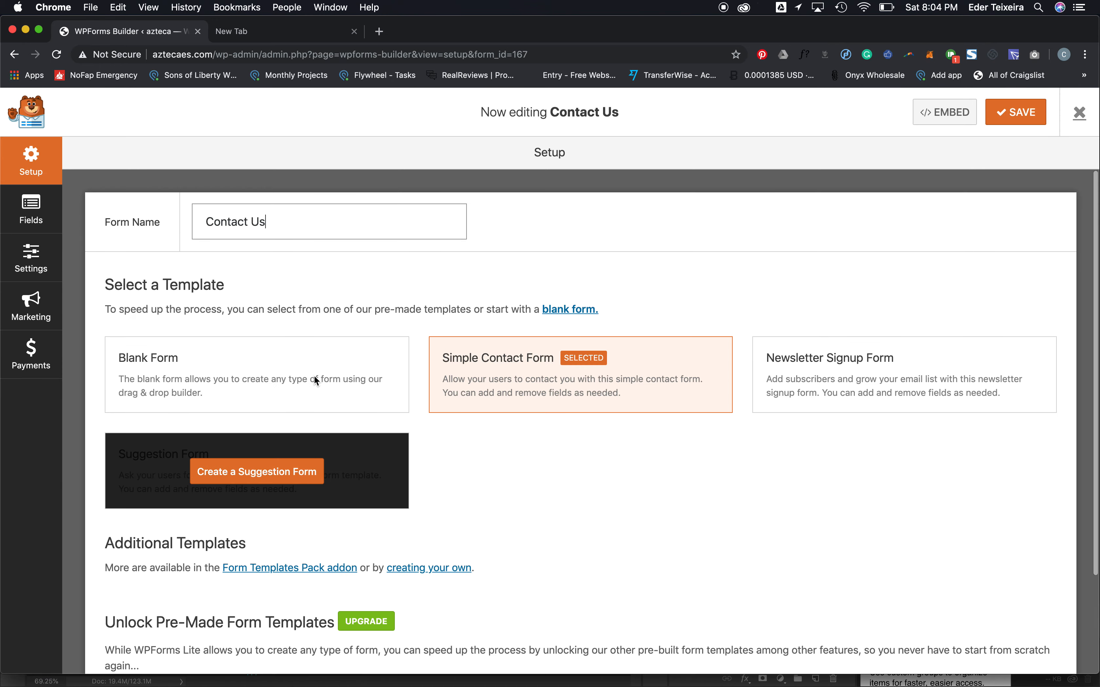
{"action": "left_click", "coordinate": [31, 209]}
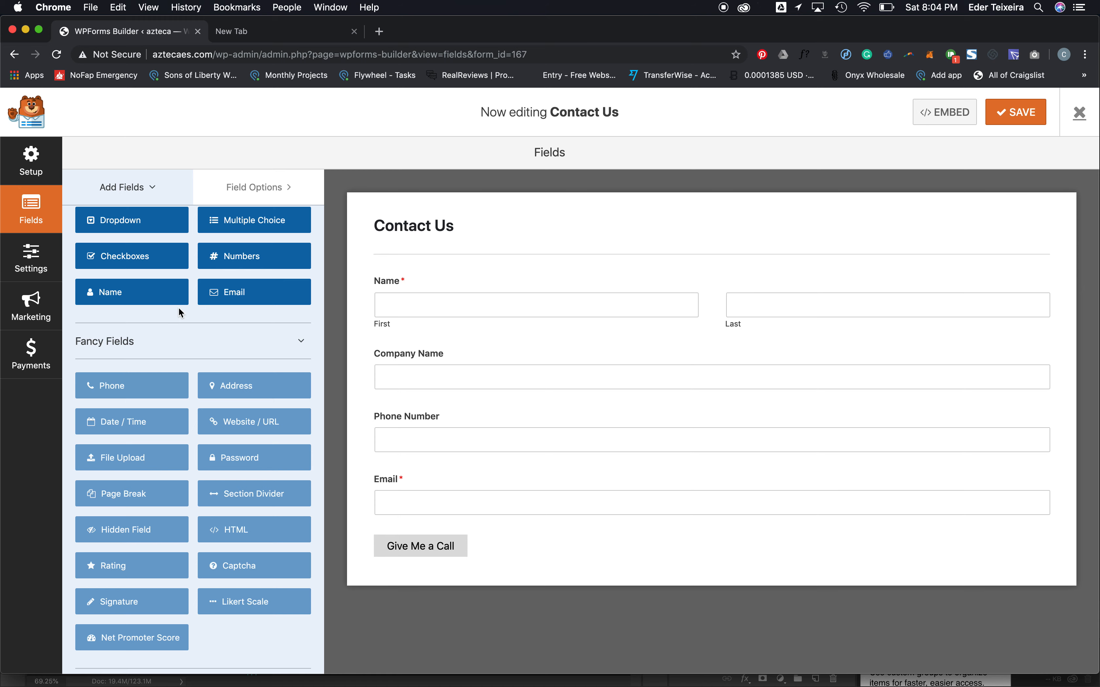
{"action": "left_click", "coordinate": [28, 259]}
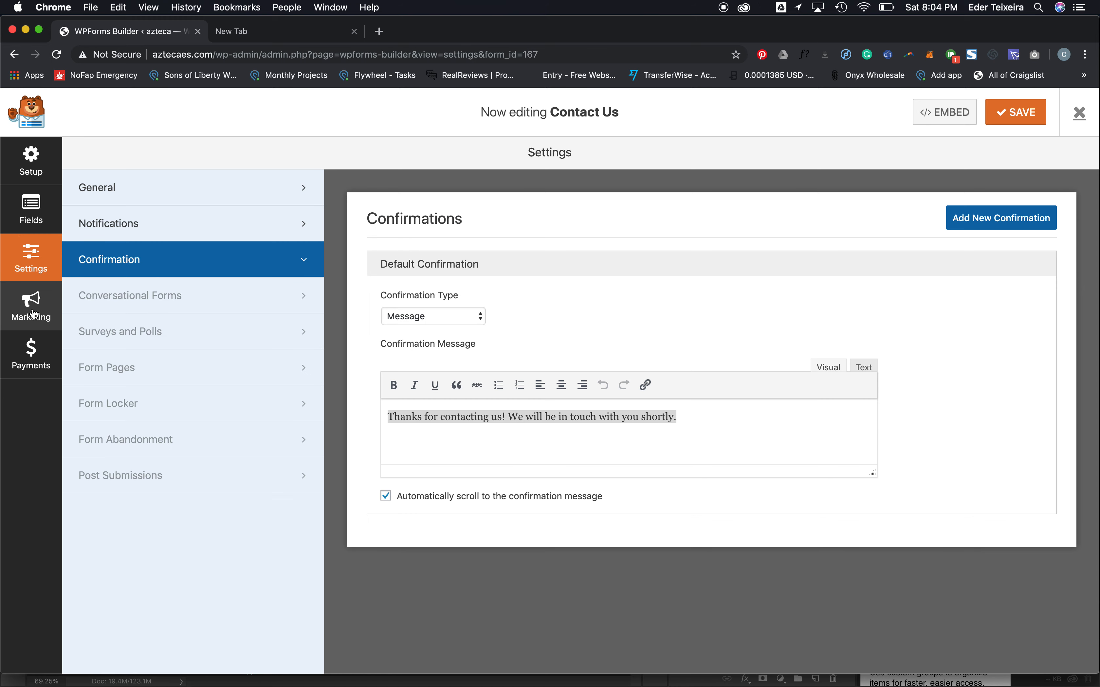
- Replace {admin_email} in the notification's Send To Email Address with the recipient's e-mail address
{"action": "left_click", "coordinate": [173, 225]}
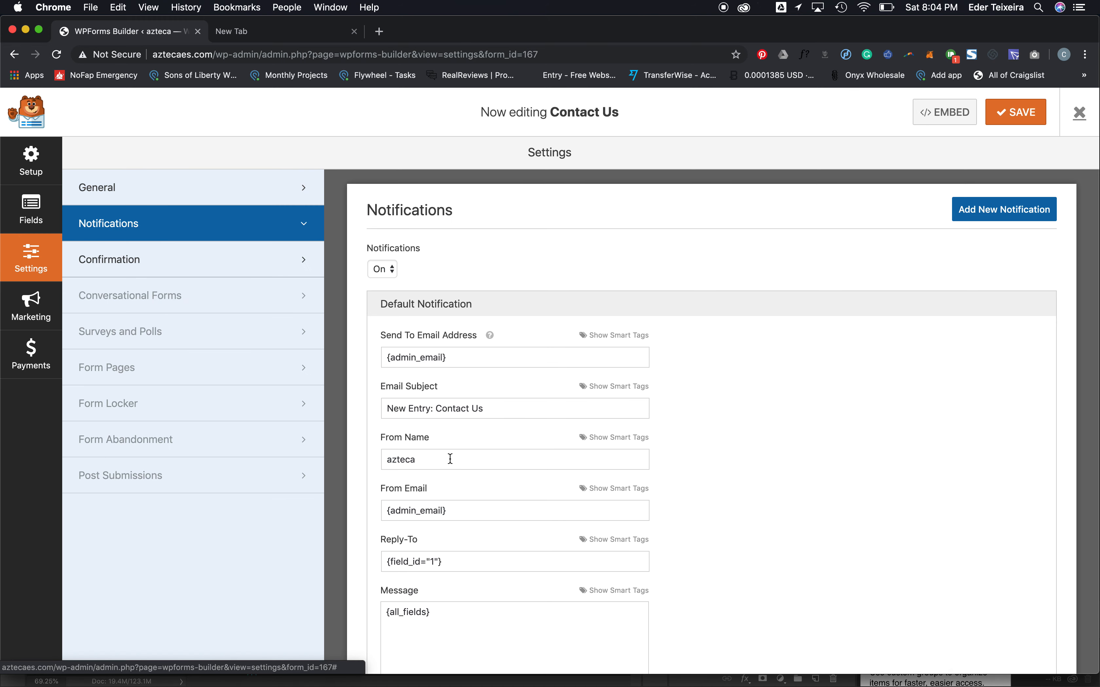
{"action": "scroll", "coordinate": [449, 457], "scroll_direction": "down", "scroll_amount": 3}
{"action": "scroll", "coordinate": [450, 459], "scroll_direction": "up", "scroll_amount": 3}
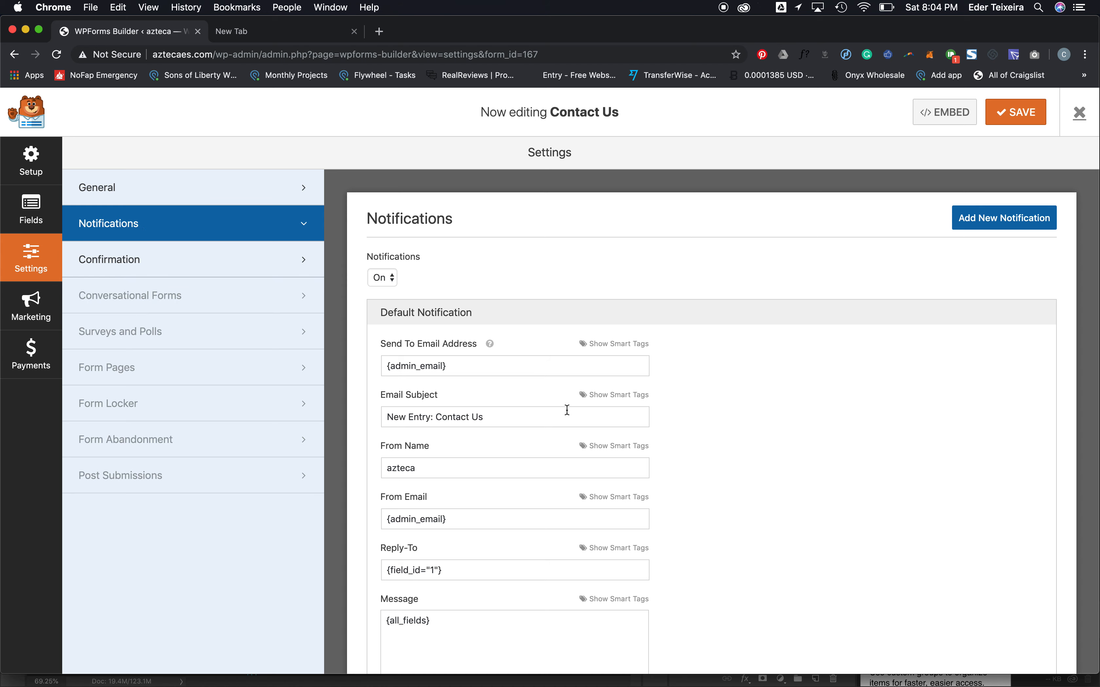
{"action": "triple_click", "coordinate": [445, 366]}
{"action": "type", "text": "ede"}
{"action": "key", "text": "Down"}
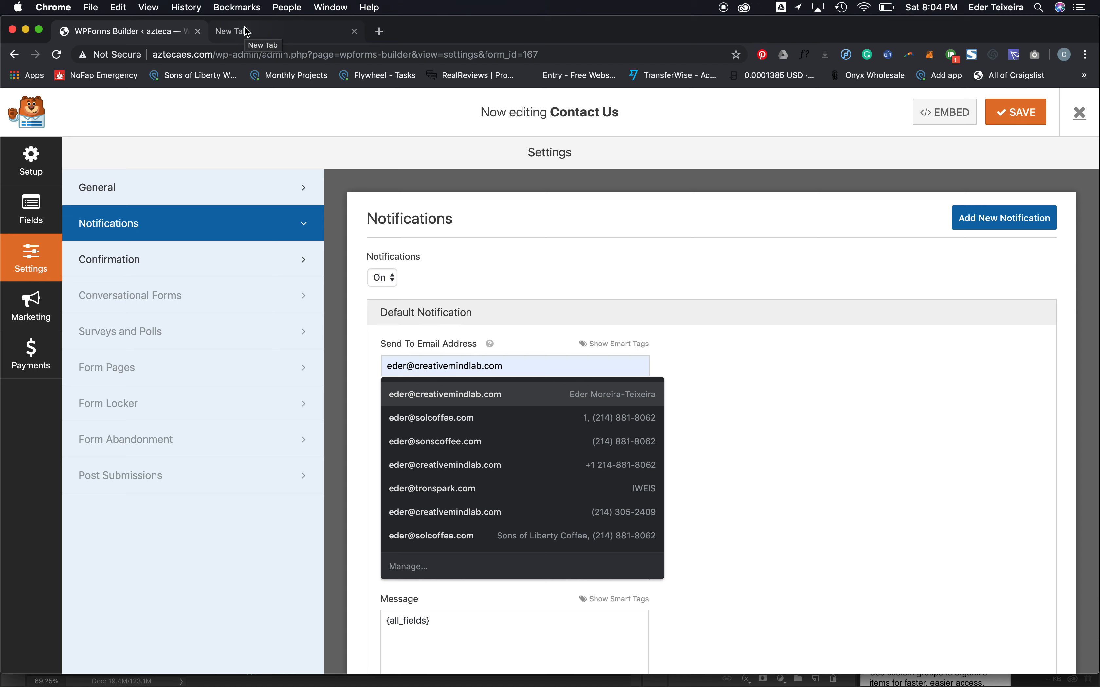
{"action": "double_click", "coordinate": [444, 367]}
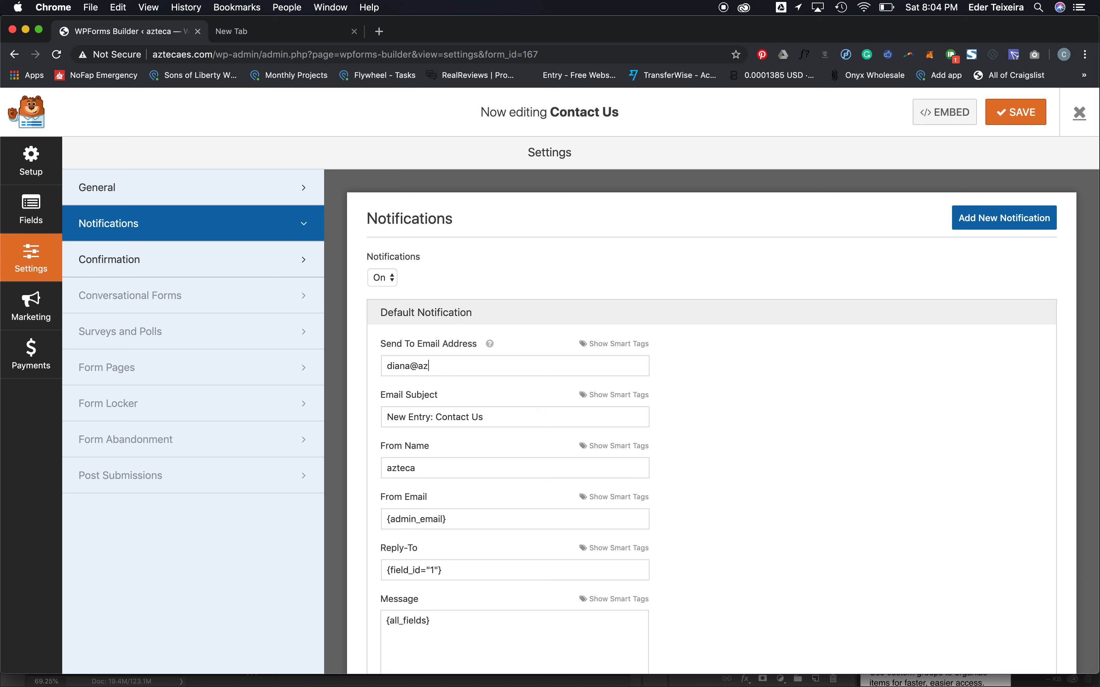
{"action": "key", "text": "super+a"}
- Change the notification's From Name to 'From Website'
{"action": "scroll", "coordinate": [523, 437], "scroll_direction": "down", "scroll_amount": 3}
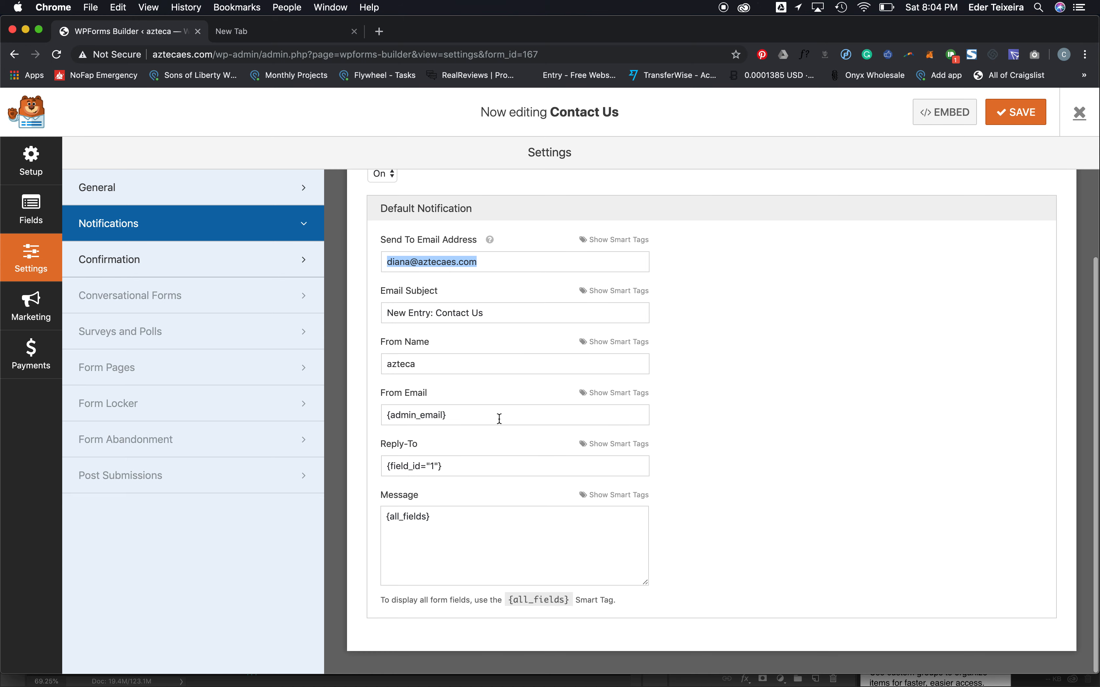
{"action": "double_click", "coordinate": [456, 360]}
{"action": "type", "text": "From Website"}
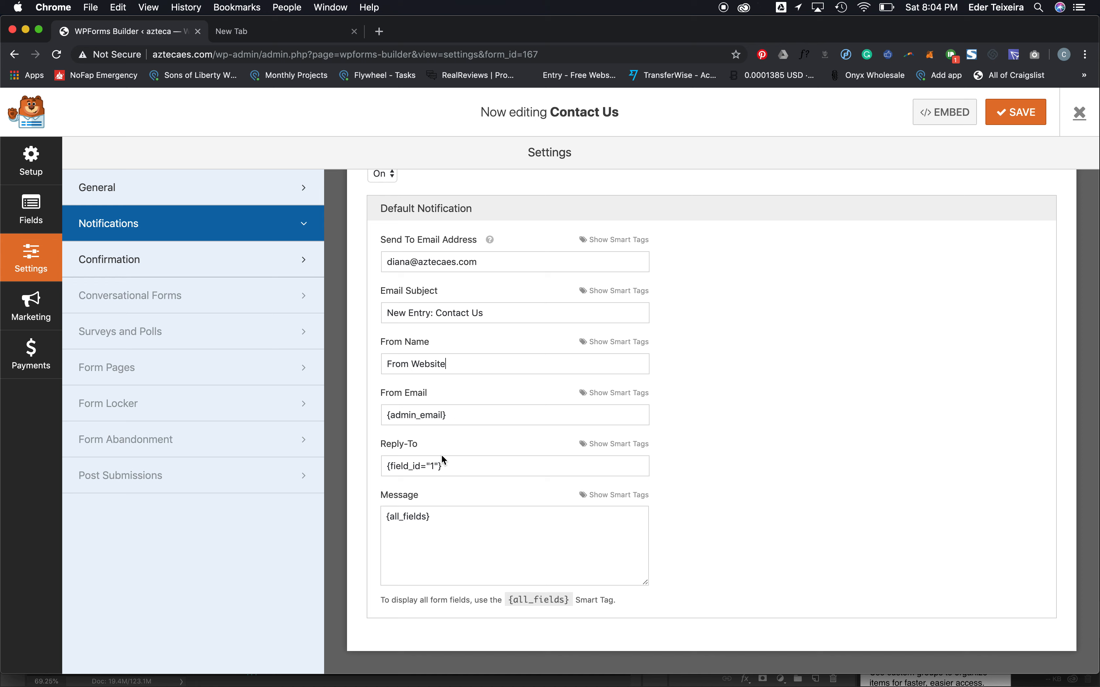
{"action": "triple_click", "coordinate": [402, 257]}
{"action": "left_click", "coordinate": [425, 528]}
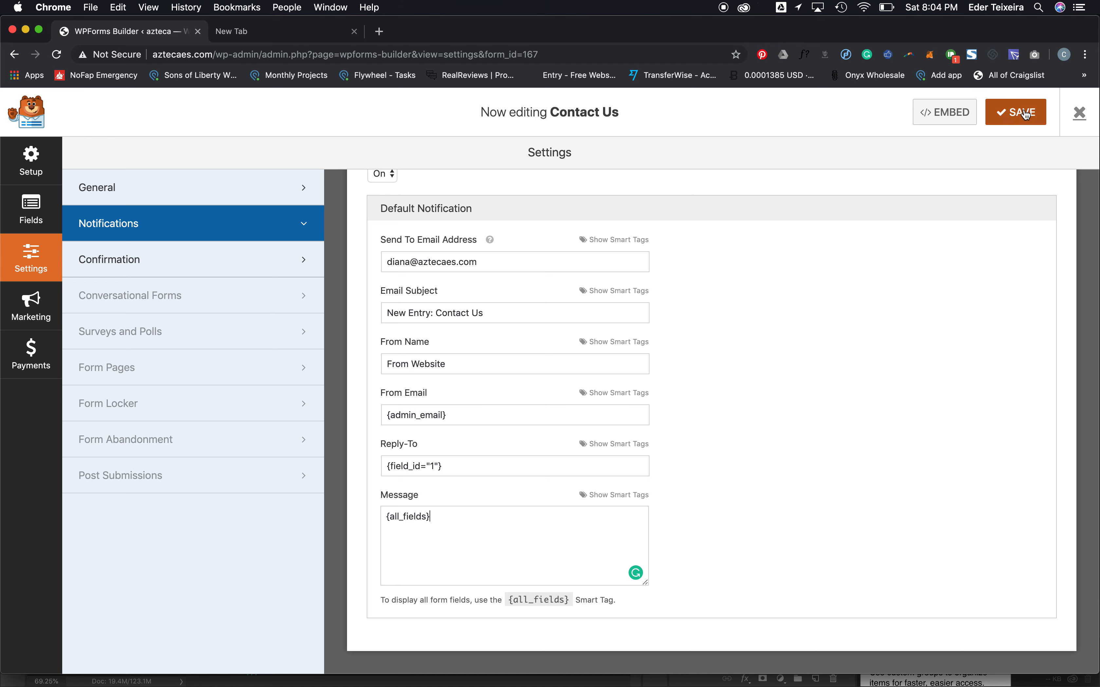
{"action": "left_click", "coordinate": [117, 186]}
{"action": "left_click", "coordinate": [31, 207]}
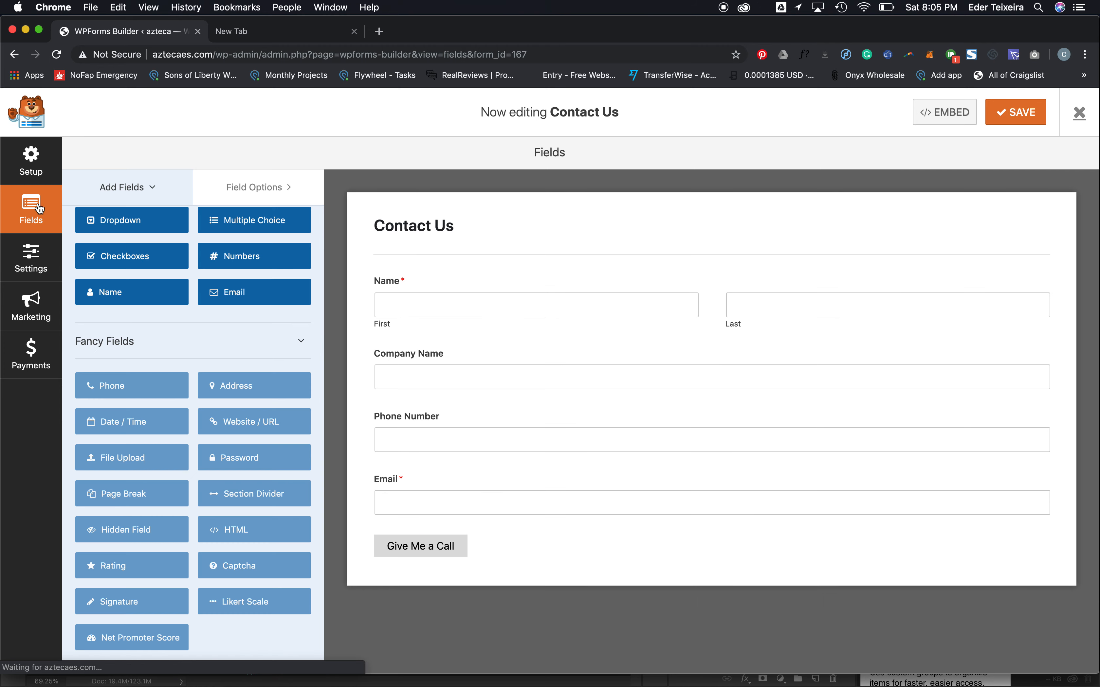
{"action": "left_click", "coordinate": [461, 483]}
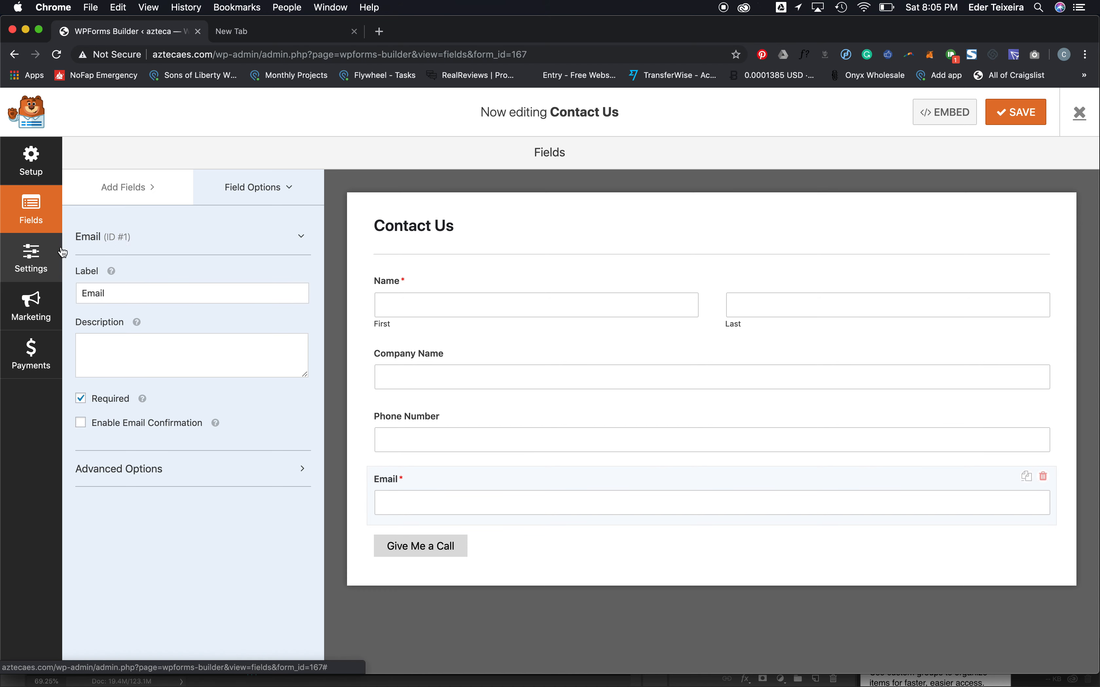
{"action": "left_click", "coordinate": [30, 257]}
{"action": "left_click", "coordinate": [153, 237]}
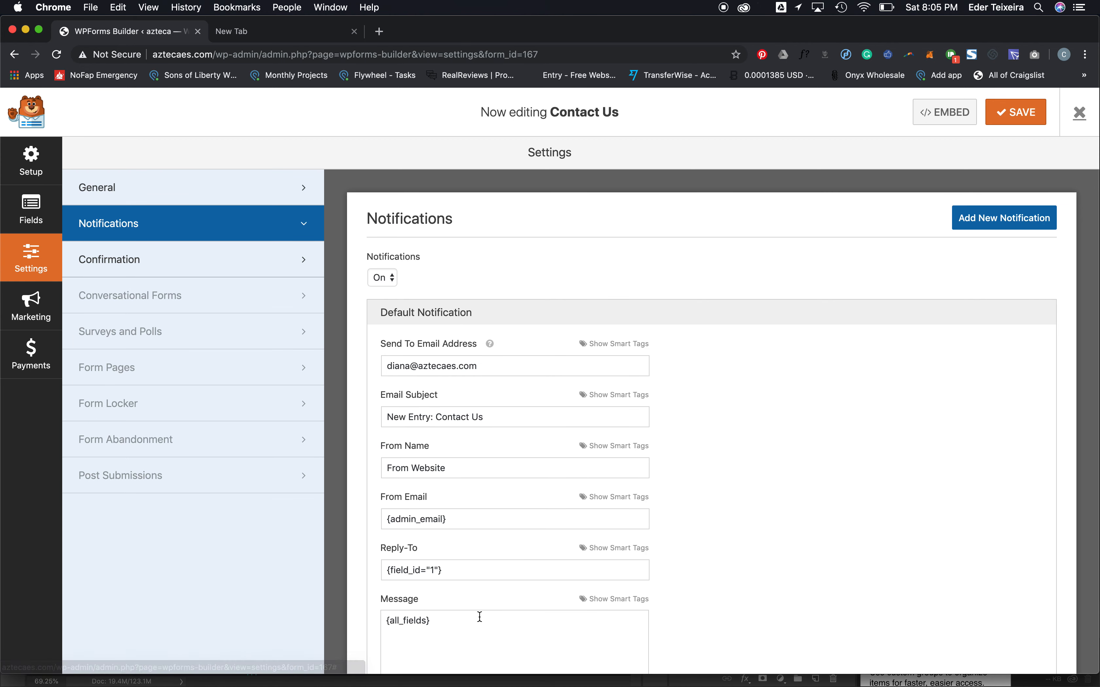
- Keep Reply-To set to the Email field tag {field_id="1"} and save the form
{"action": "scroll", "coordinate": [478, 616], "scroll_direction": "down", "scroll_amount": 2}
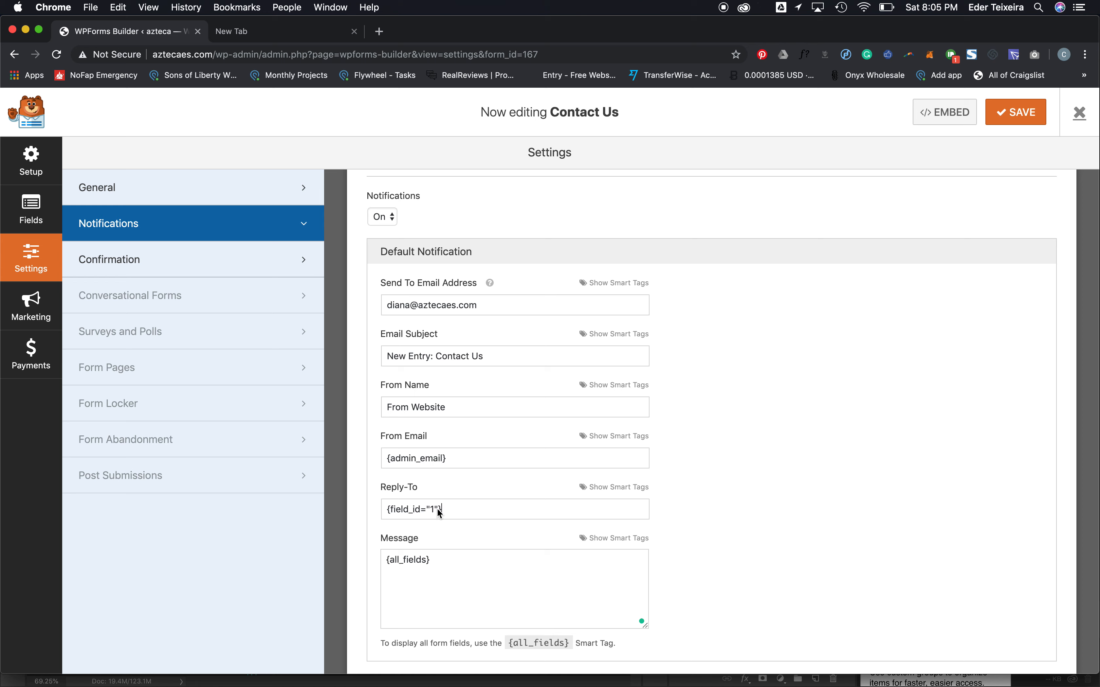
{"action": "left_click", "coordinate": [628, 488]}
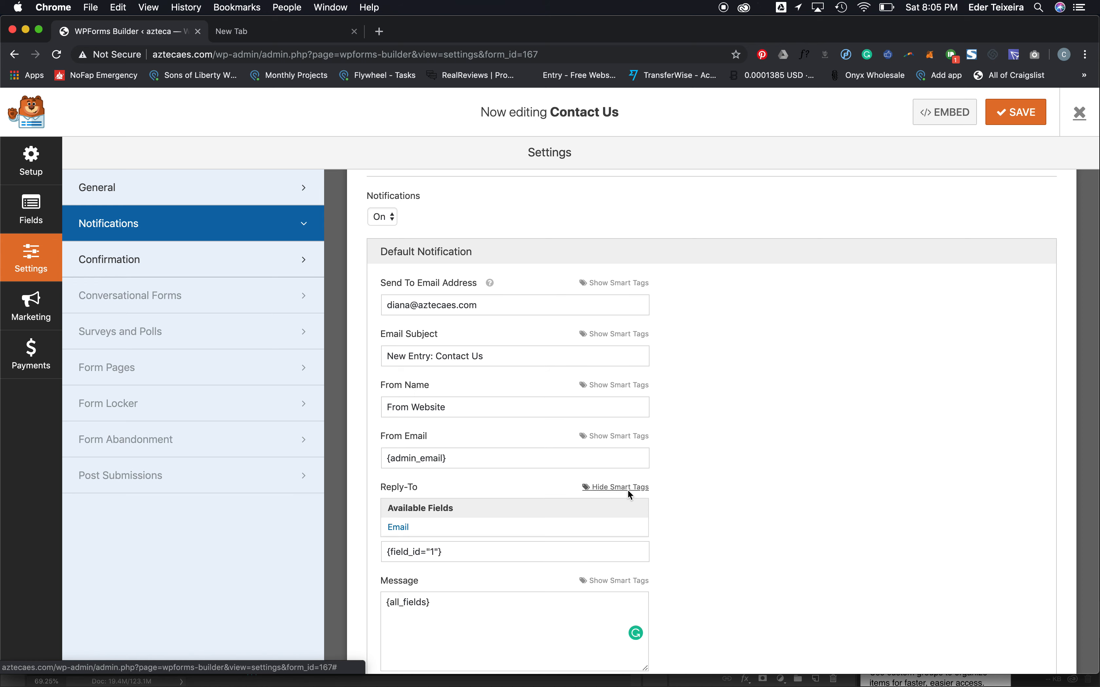
{"action": "left_click", "coordinate": [626, 486]}
{"action": "left_click", "coordinate": [624, 488]}
{"action": "left_click", "coordinate": [472, 623]}
{"action": "scroll", "coordinate": [404, 586], "scroll_direction": "down", "scroll_amount": 2}
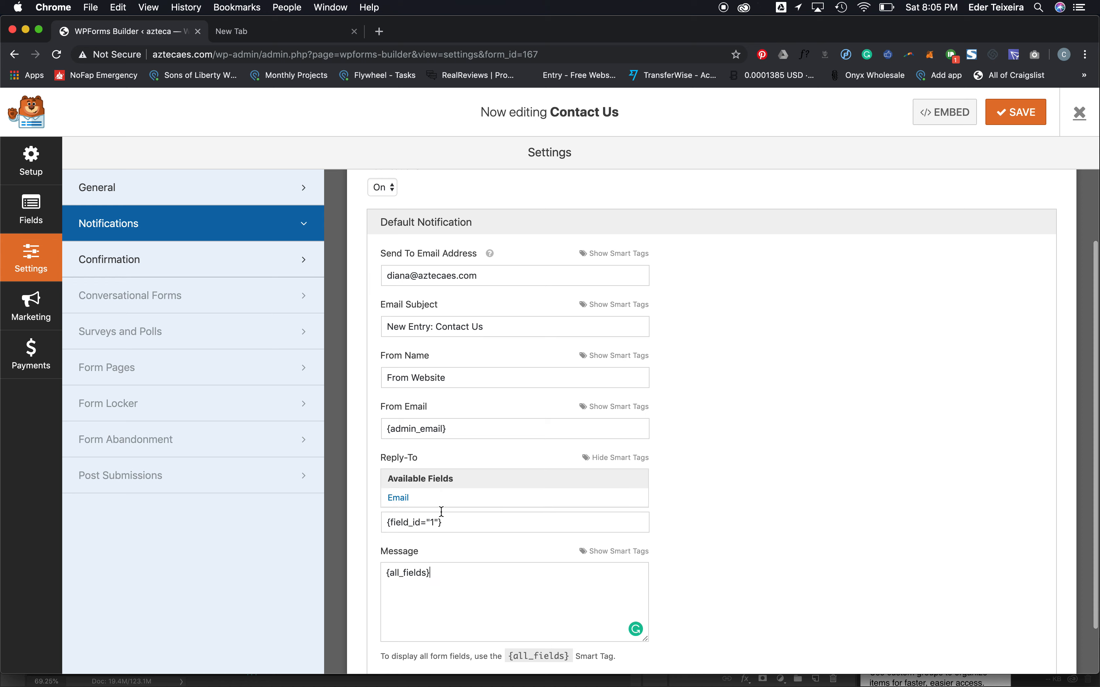
{"action": "left_click", "coordinate": [419, 462]}
{"action": "left_click", "coordinate": [457, 624]}
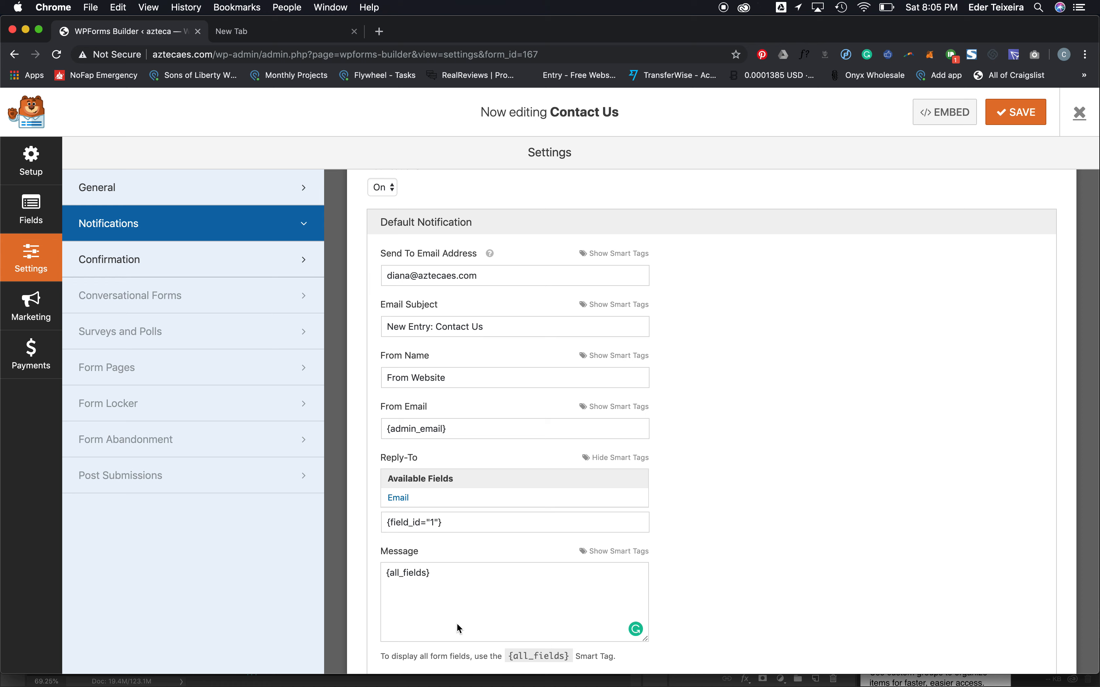
{"action": "left_click", "coordinate": [1013, 120]}
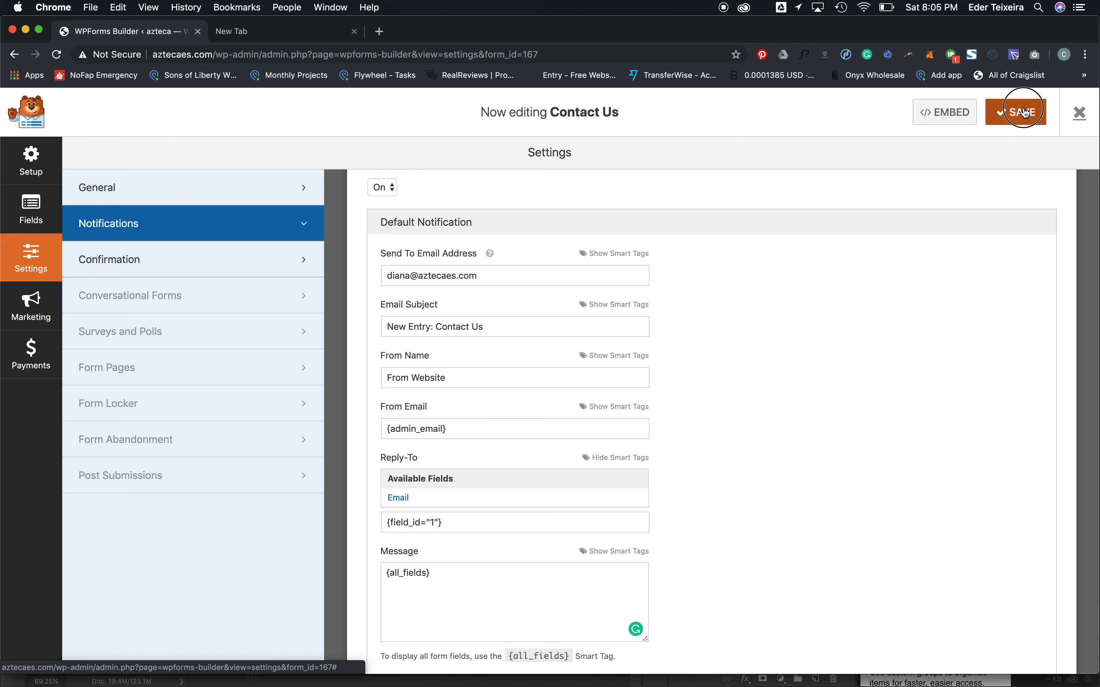
- Change the Email Subject to 'New Customer from Website' and save
{"action": "left_click", "coordinate": [496, 329]}
{"action": "double_click", "coordinate": [436, 335]}
{"action": "triple_click", "coordinate": [435, 335]}
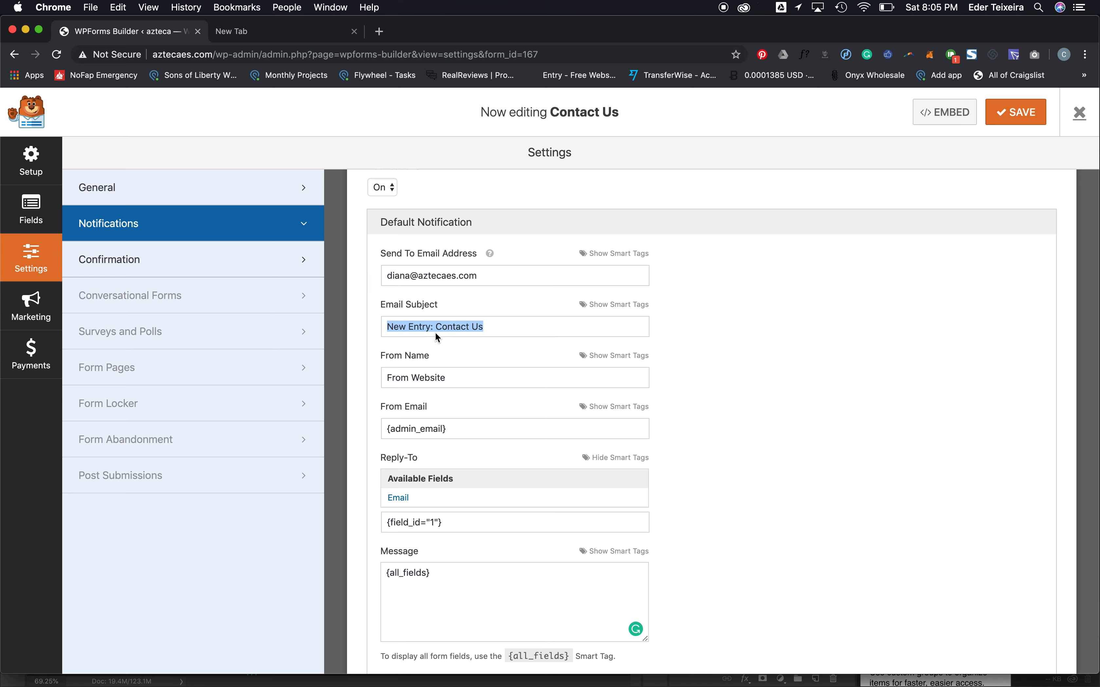
{"action": "type", "text": "New Customer from Website"}
{"action": "key", "text": "super+a"}
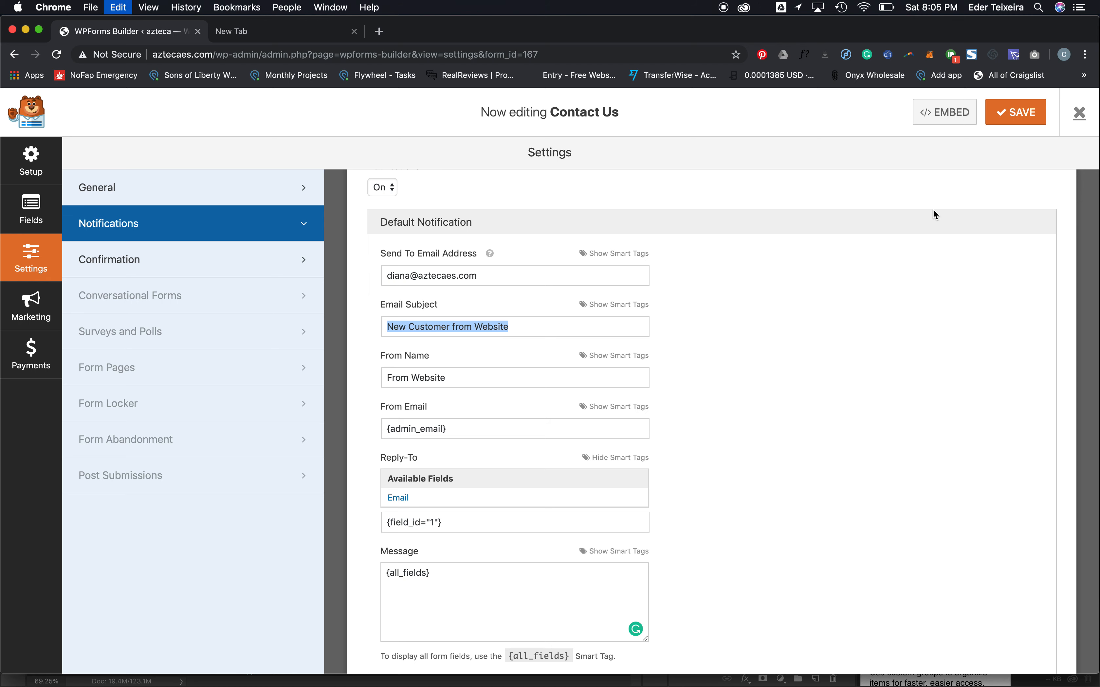
{"action": "left_click", "coordinate": [1010, 112]}
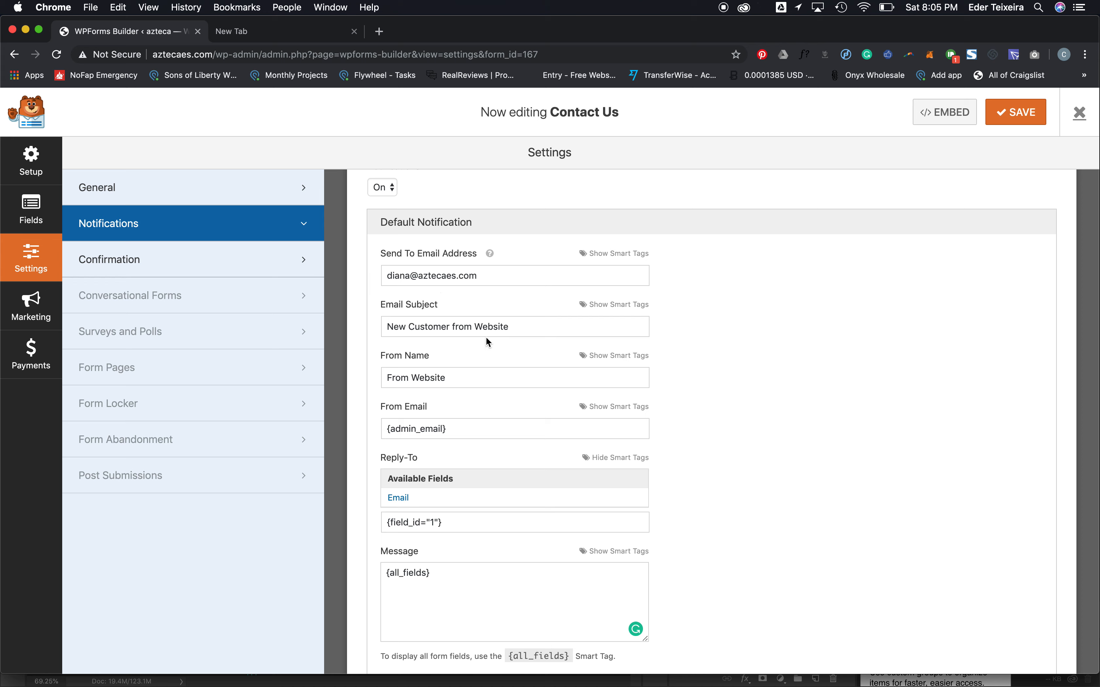
- Replace From Email {admin_email} with the Email field tag {field_id="1"} and save
{"action": "triple_click", "coordinate": [439, 277]}
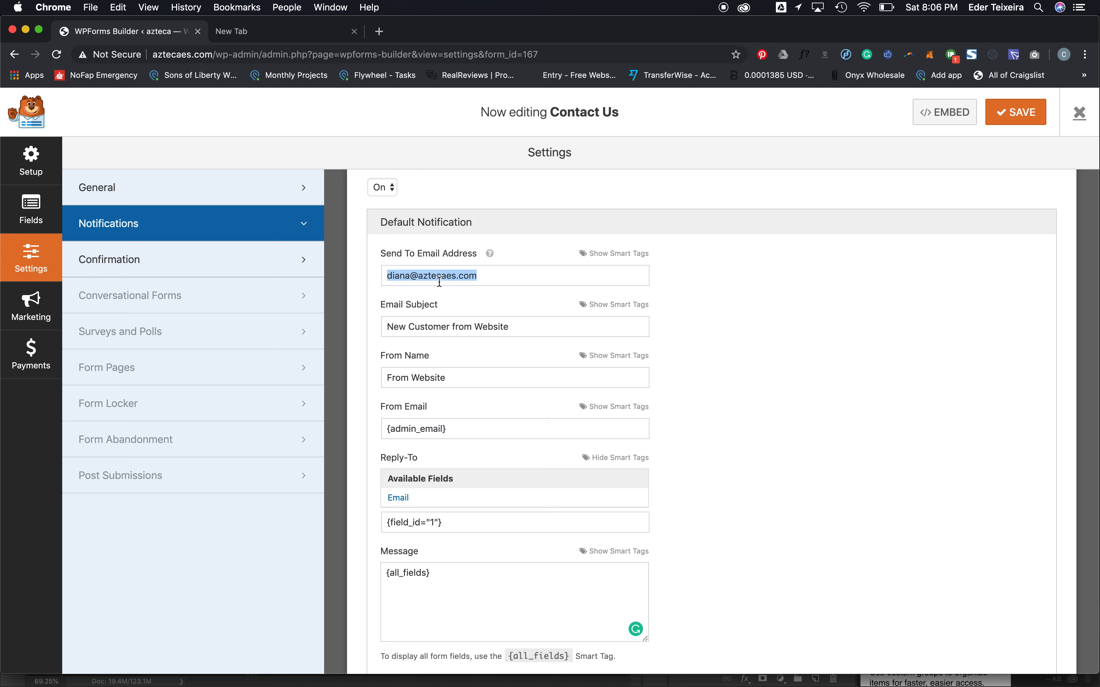
{"action": "triple_click", "coordinate": [429, 378]}
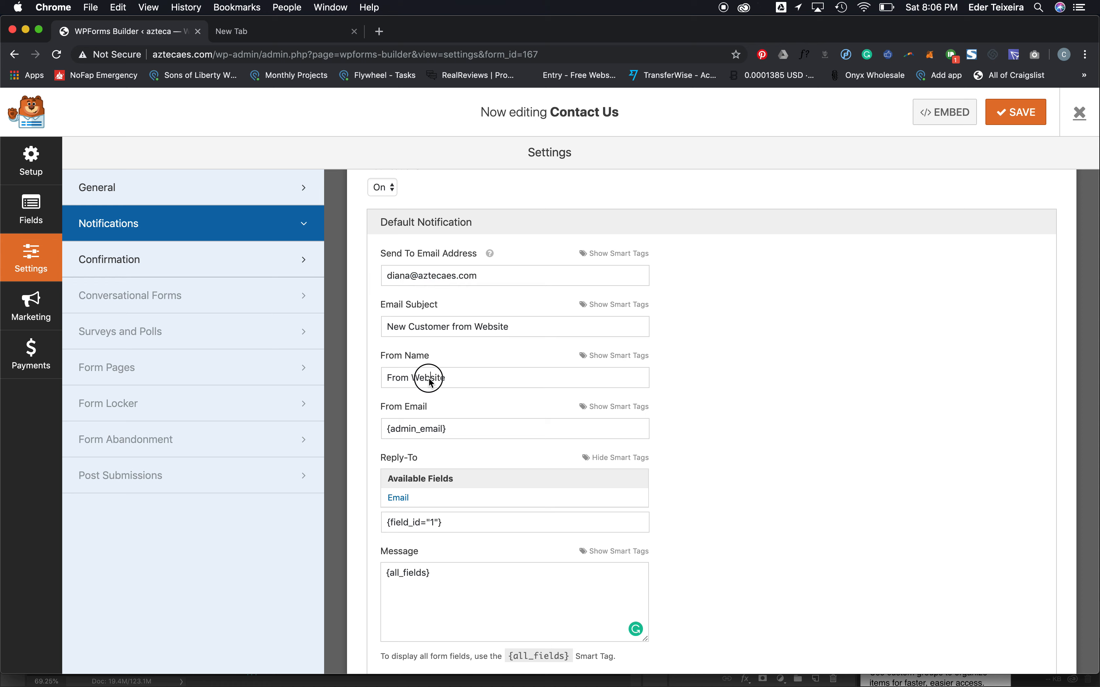
{"action": "double_click", "coordinate": [422, 430]}
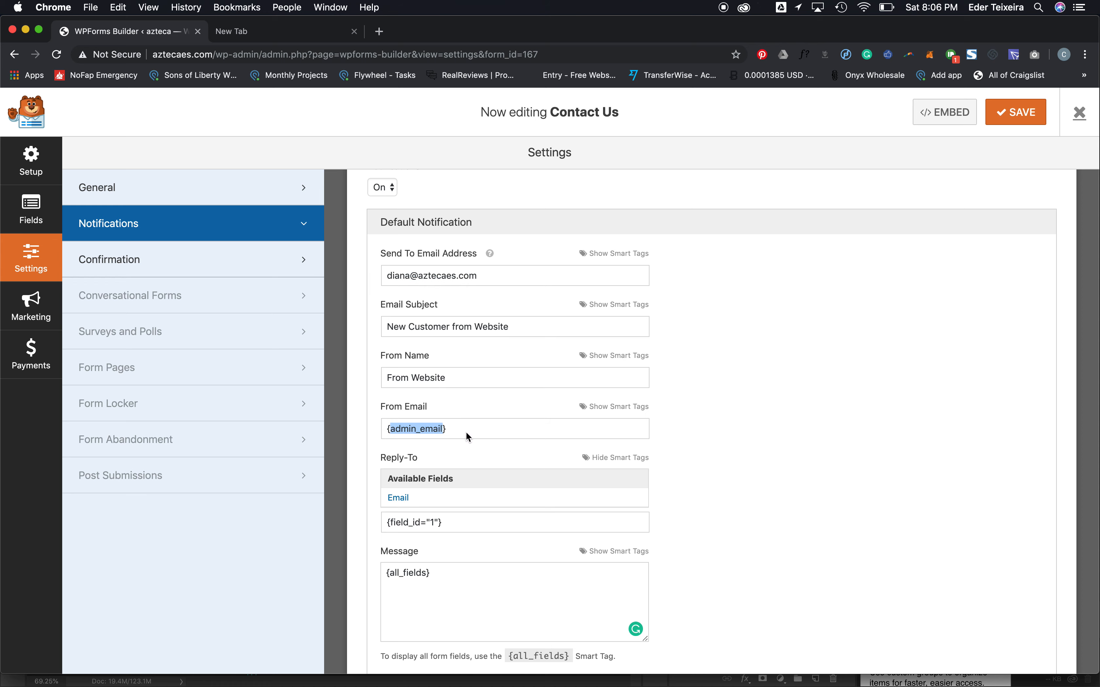
{"action": "triple_click", "coordinate": [438, 435]}
{"action": "left_click", "coordinate": [420, 275]}
{"action": "key", "text": "super+a"}
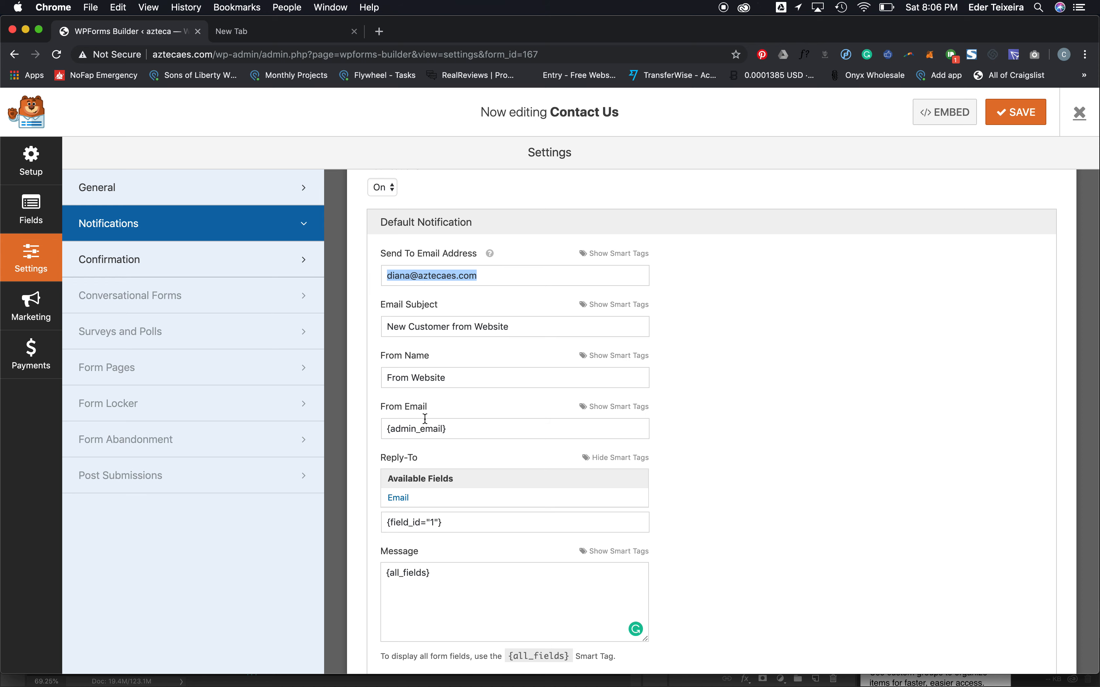
{"action": "double_click", "coordinate": [424, 429]}
{"action": "triple_click", "coordinate": [424, 429]}
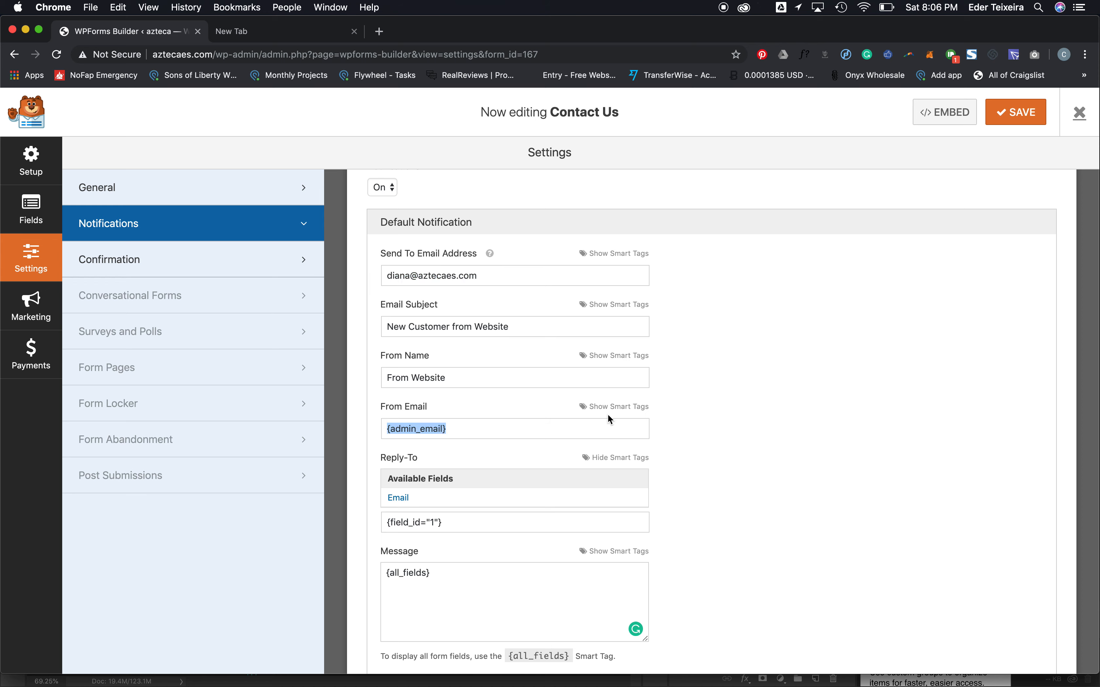
{"action": "key", "text": "BackSpace"}
{"action": "left_click", "coordinate": [623, 407]}
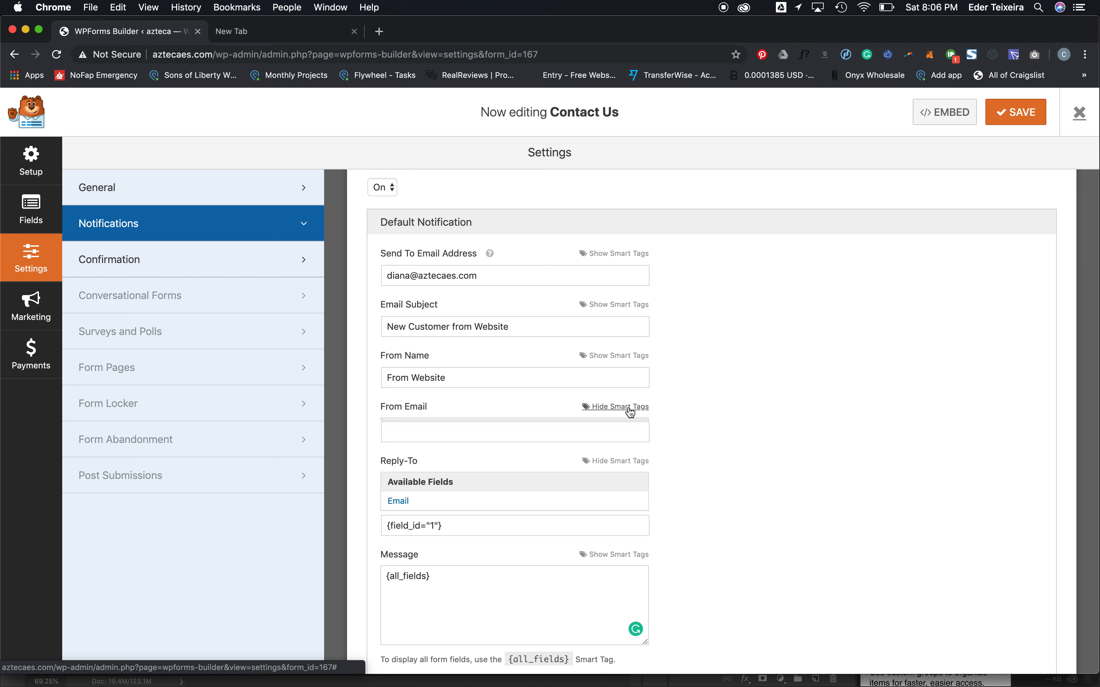
{"action": "left_click", "coordinate": [398, 447]}
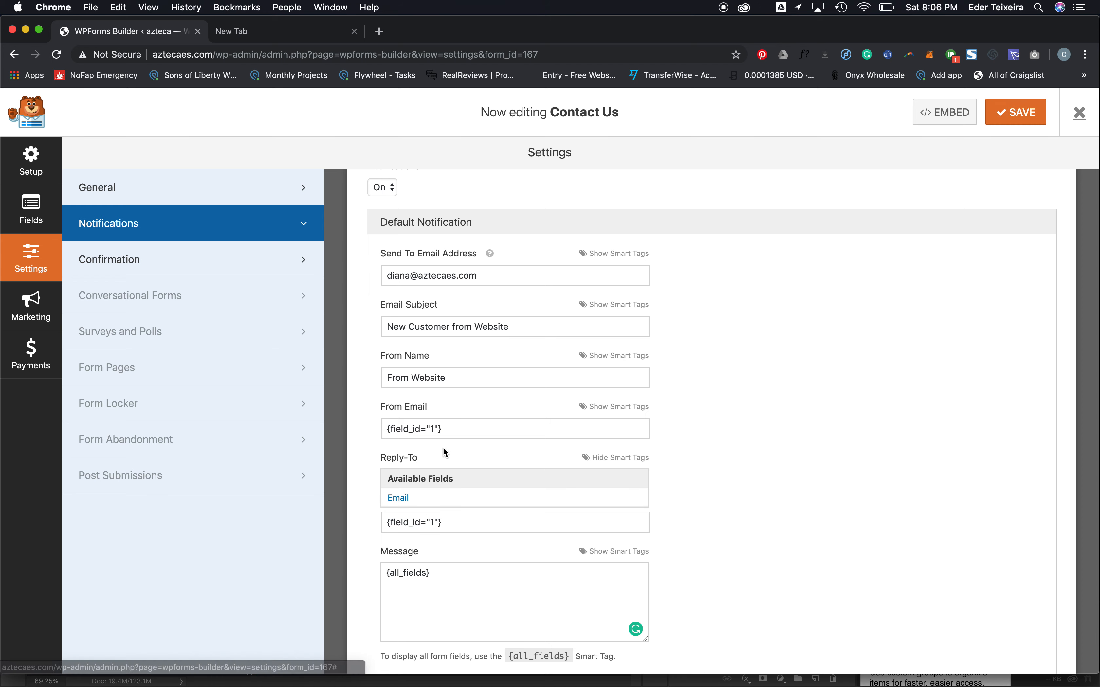
{"action": "left_click", "coordinate": [1016, 112]}
{"action": "triple_click", "coordinate": [495, 272]}
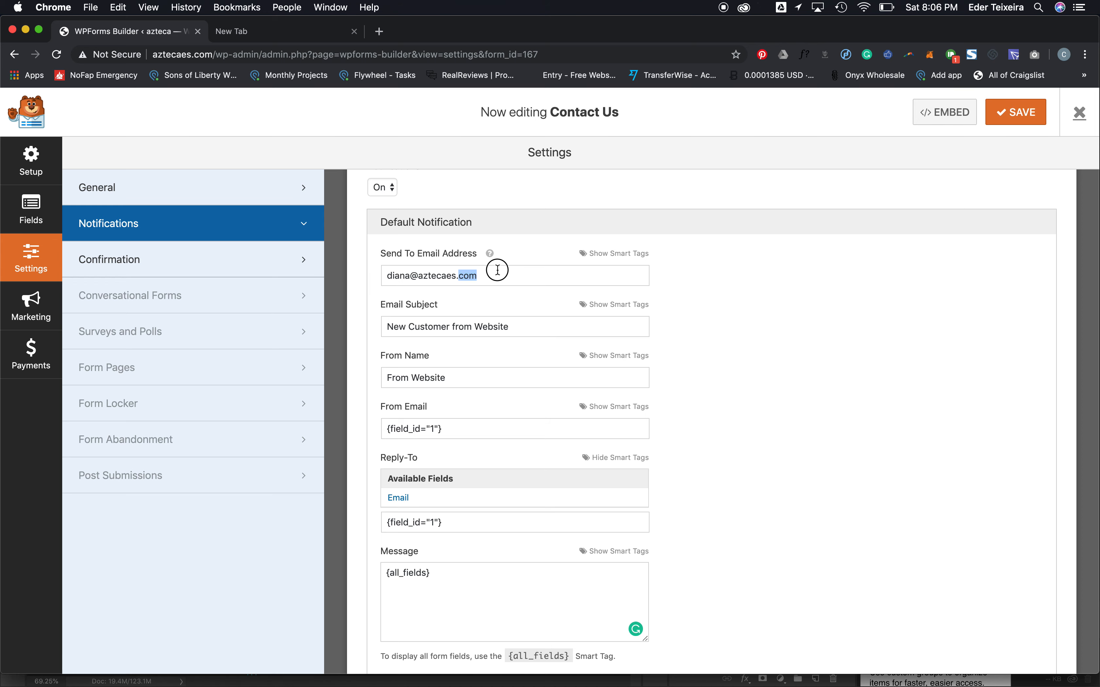